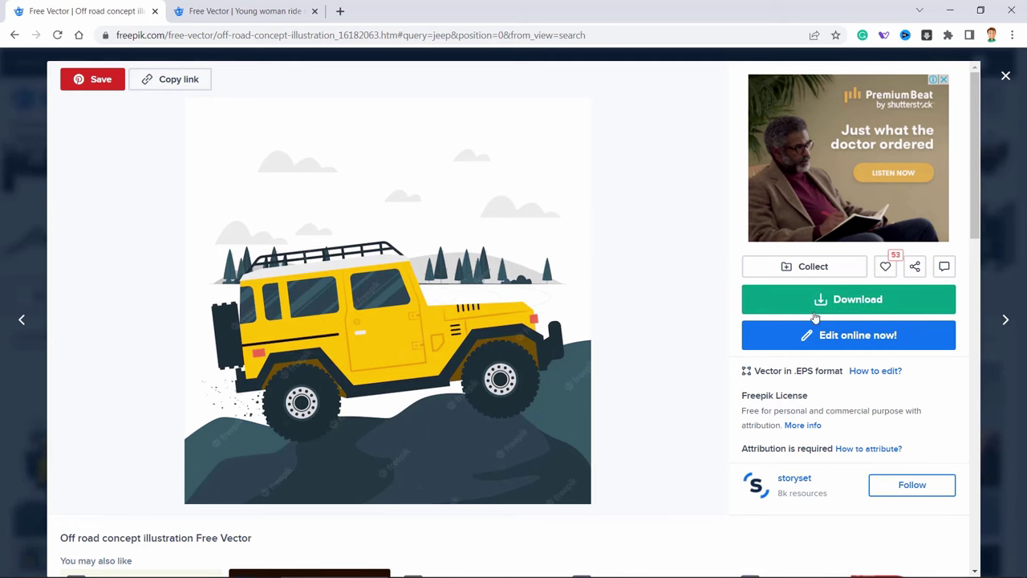
# Switch between the desert scooter and off-road jeep Freepik tabs to compare the two illustrations
pyautogui.click(236, 11)
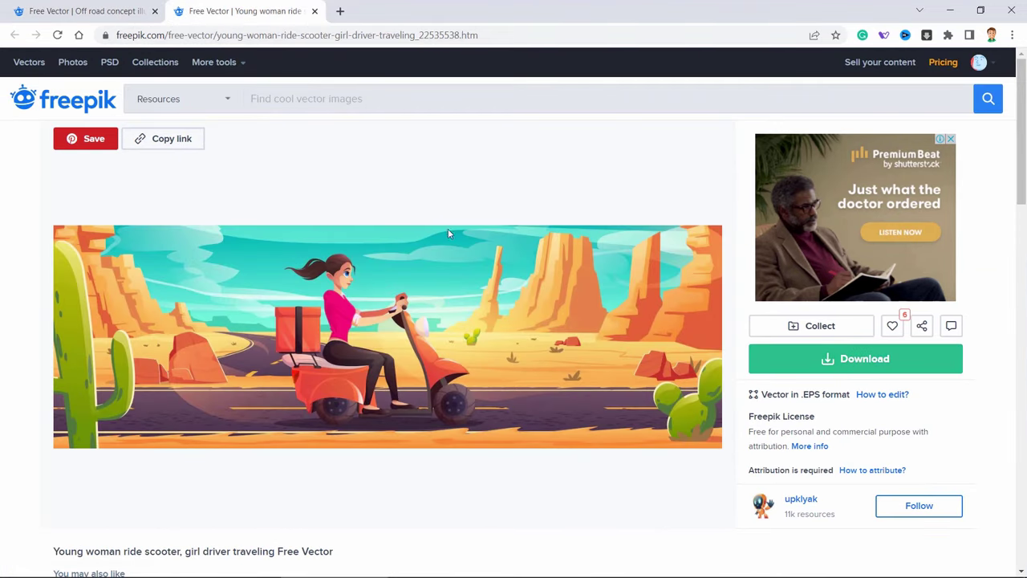
pyautogui.click(136, 5)
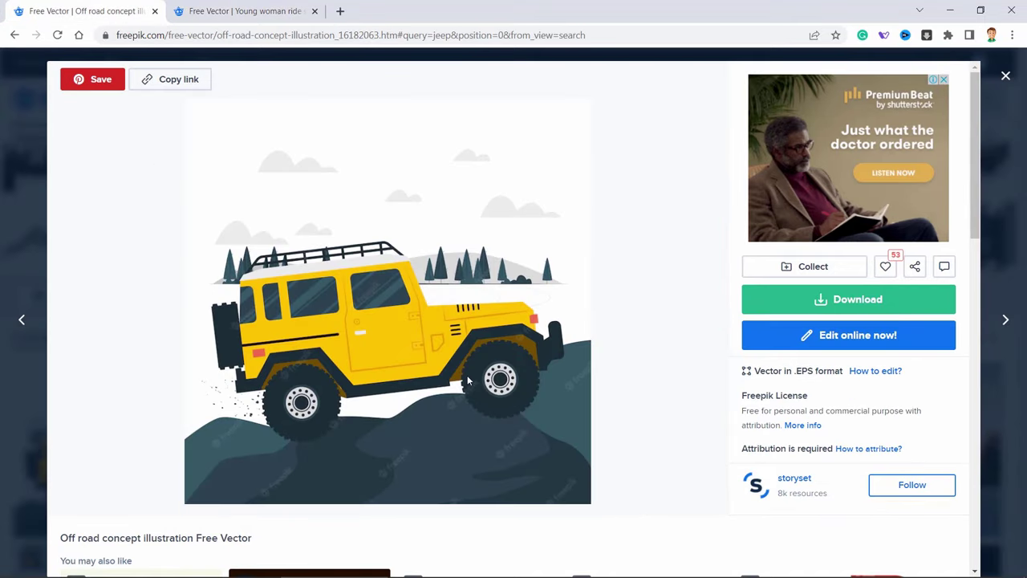
pyautogui.click(271, 8)
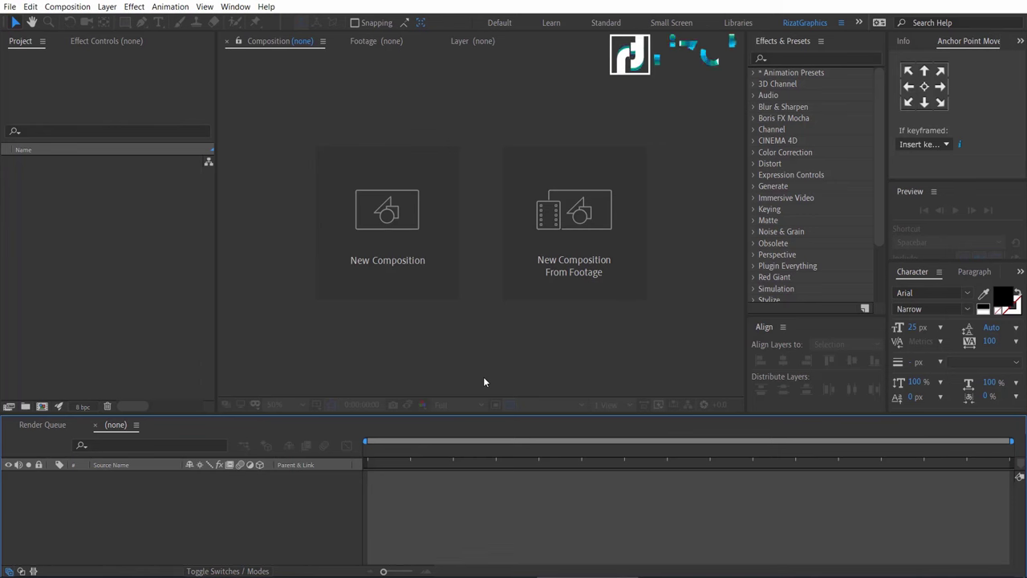
# Import Desert Landscape.ai, Jeep.ai and Wheel.ai together via File > Import > File
pyautogui.click(9, 6)
pyautogui.moveTo(103, 176)
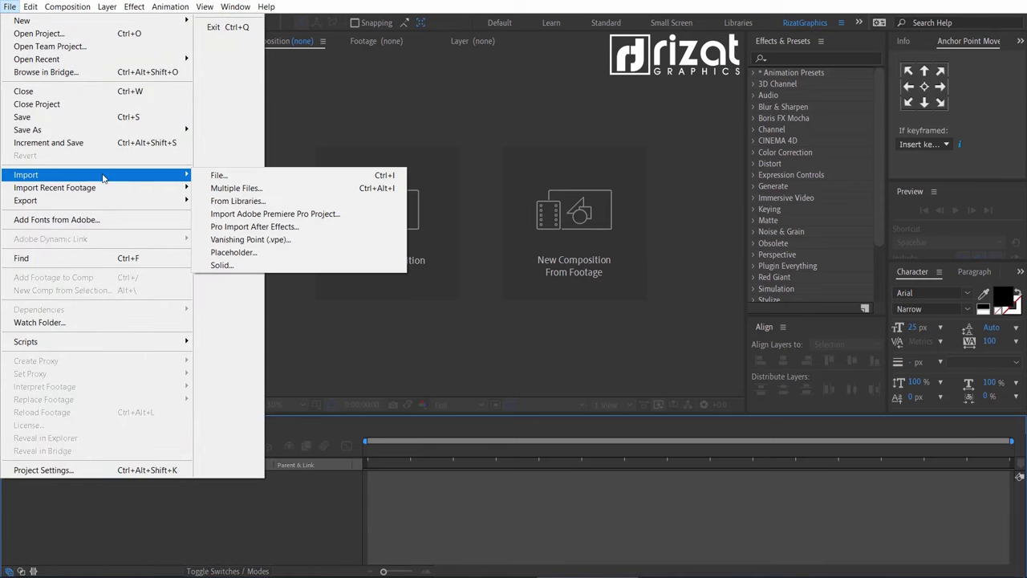
pyautogui.click(214, 178)
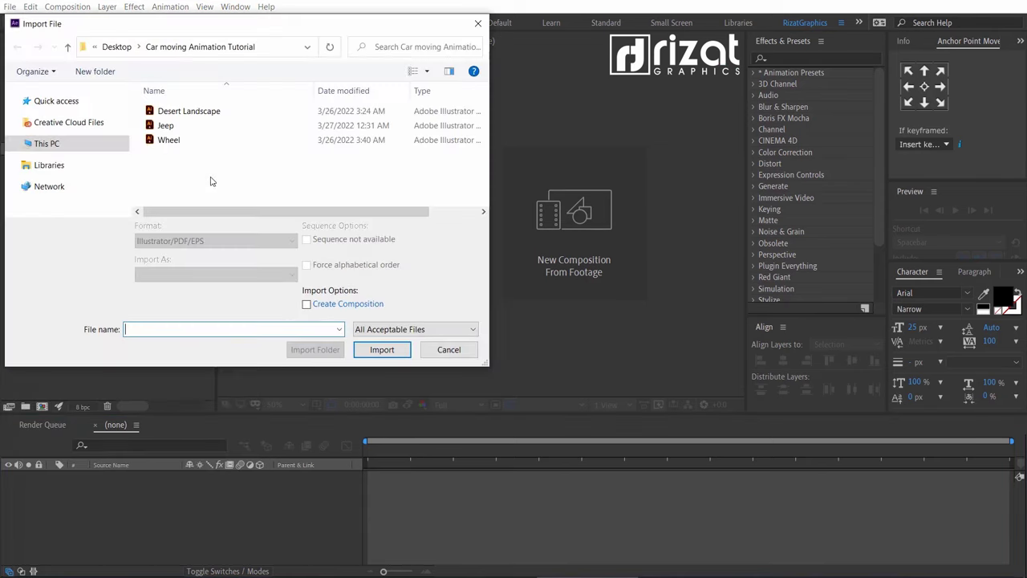
pyautogui.moveTo(184, 170); pyautogui.dragTo(185, 108)
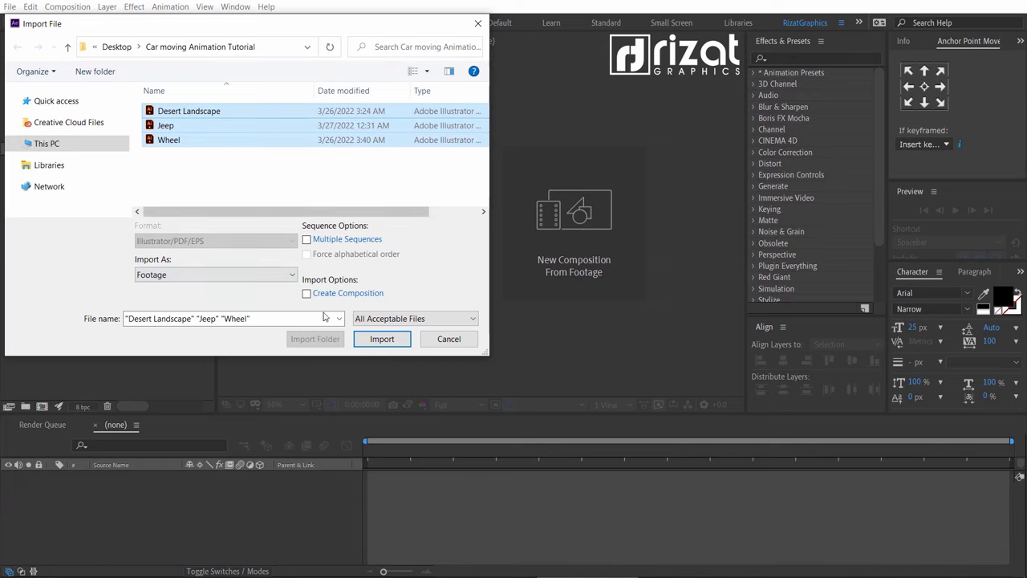
pyautogui.click(360, 339)
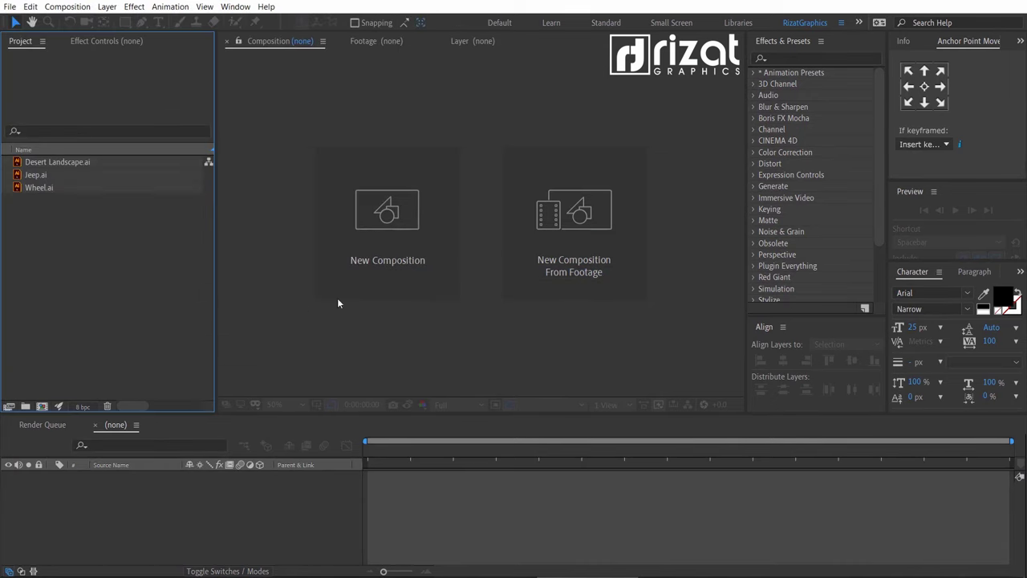
# Create the Desert Landscape composition at 3200×1080, 30 fps, lasting 0:00:30:00
pyautogui.click(379, 255)
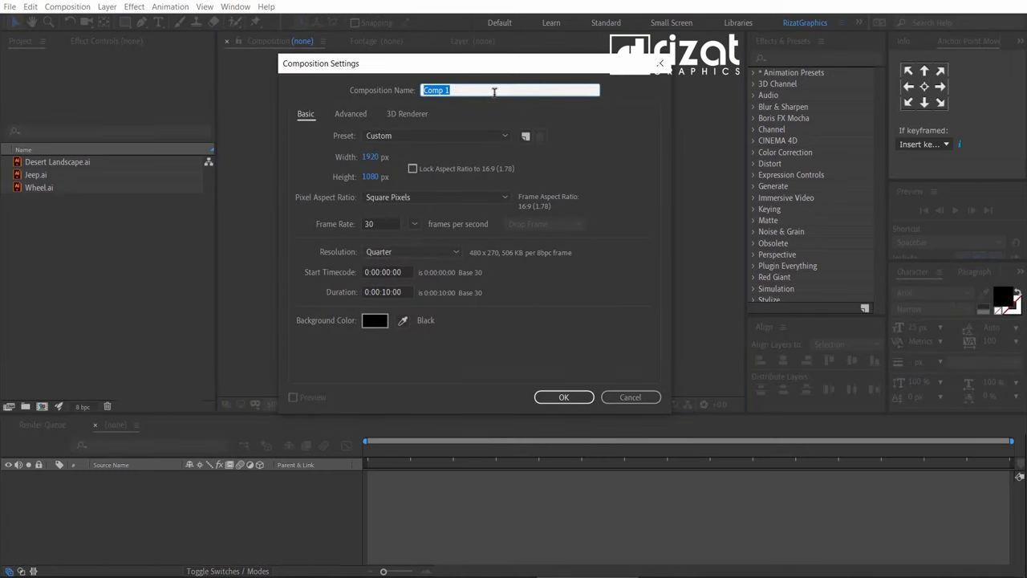
pyautogui.write('Desert Landscape')
pyautogui.click(374, 157)
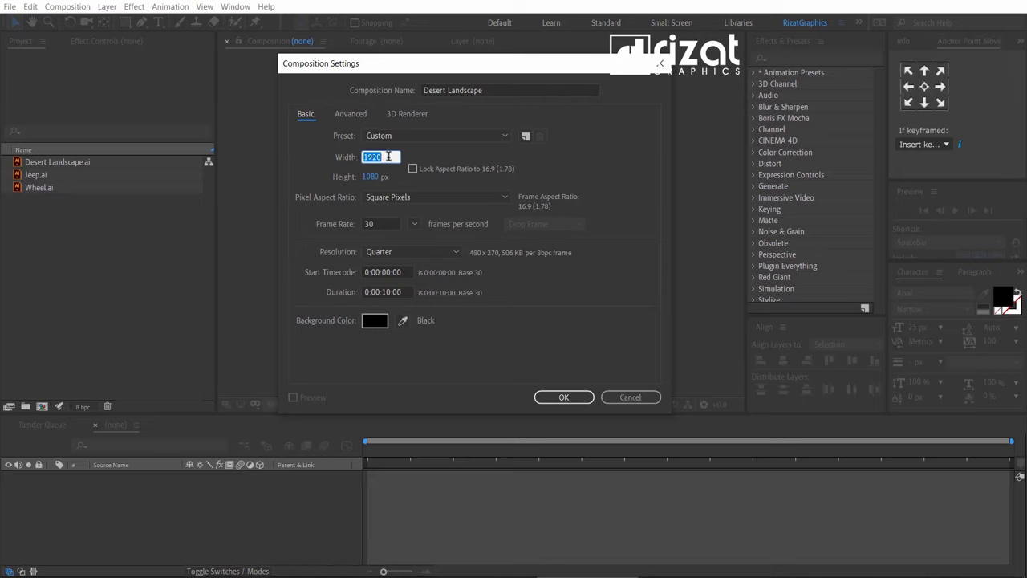
pyautogui.write('4200')
pyautogui.press('Tab')
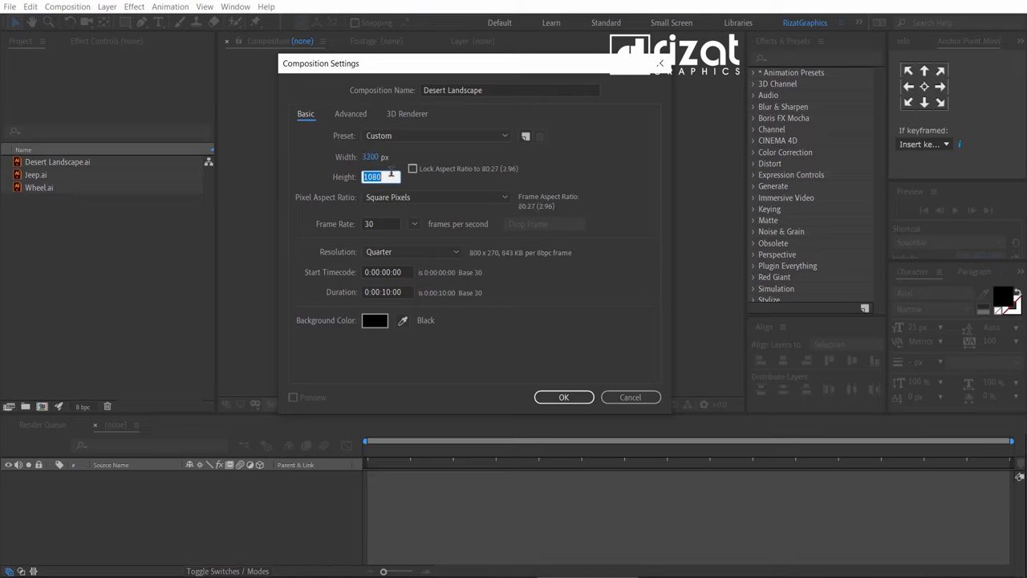
pyautogui.press('Tab')
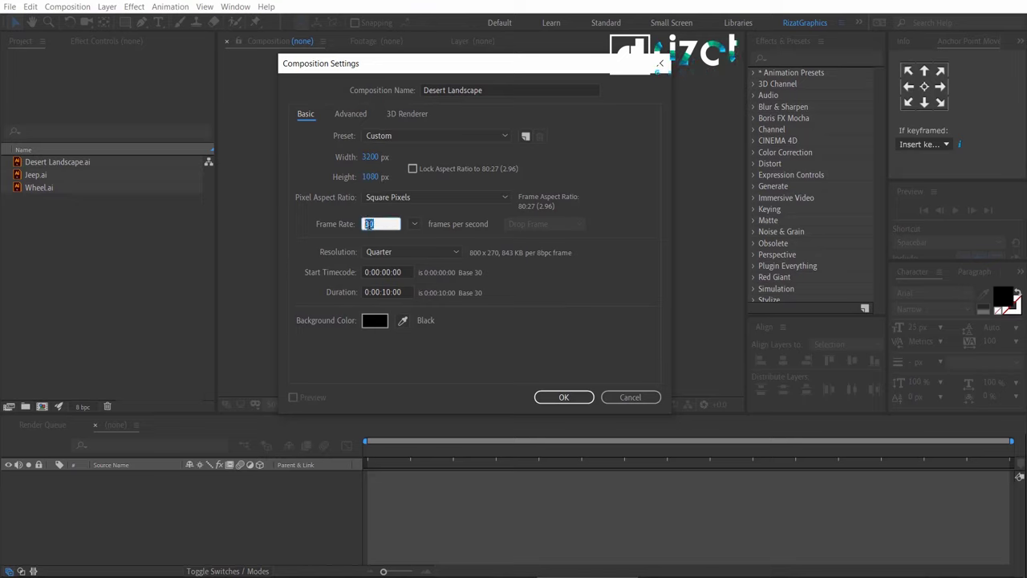
pyautogui.moveTo(380, 292); pyautogui.dragTo(386, 292)
pyautogui.write('3')
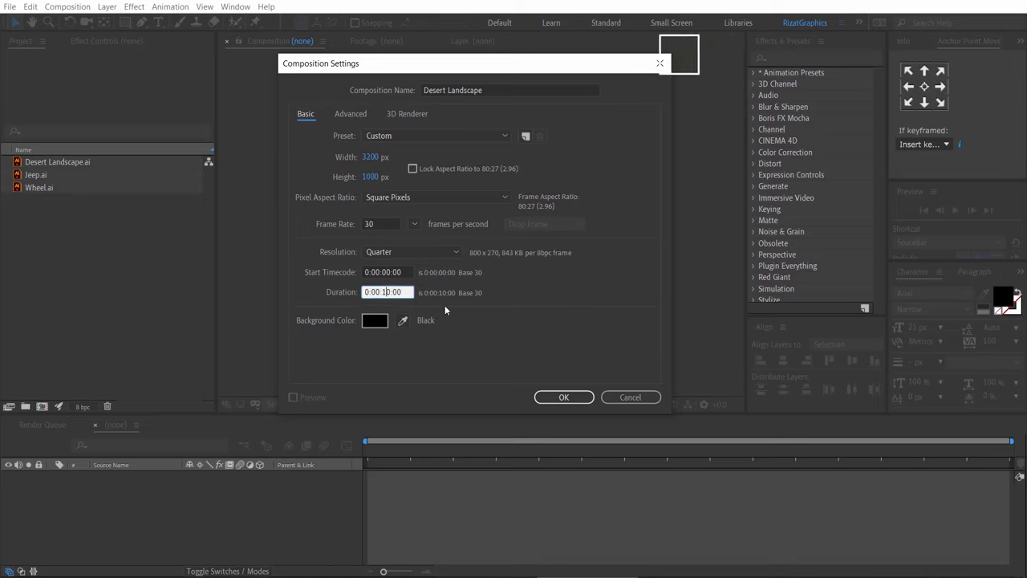
pyautogui.click(566, 402)
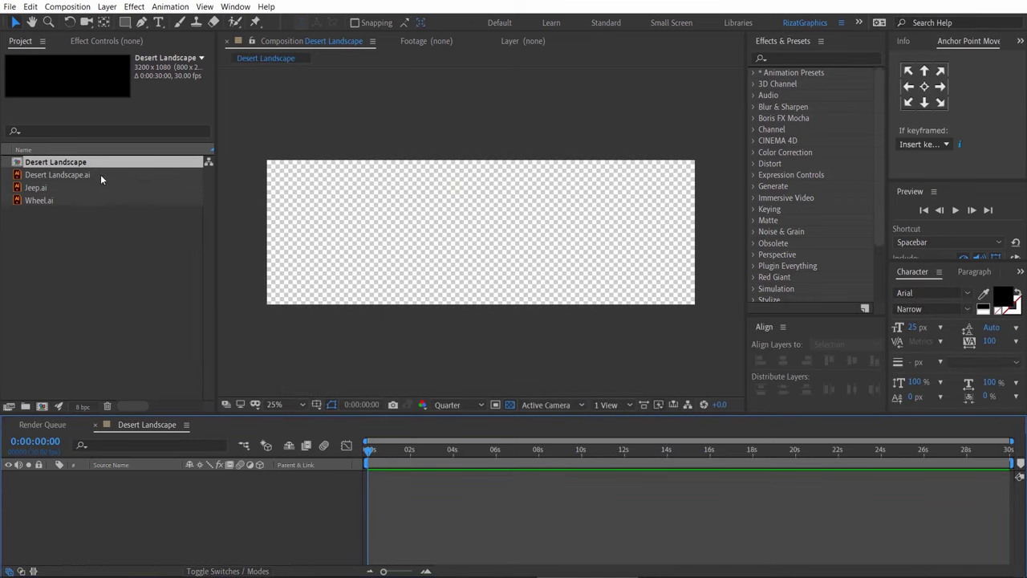
# Add Desert Landscape.ai to the timeline and apply Motion Tile, found by searching 'motion'
pyautogui.click(64, 175)
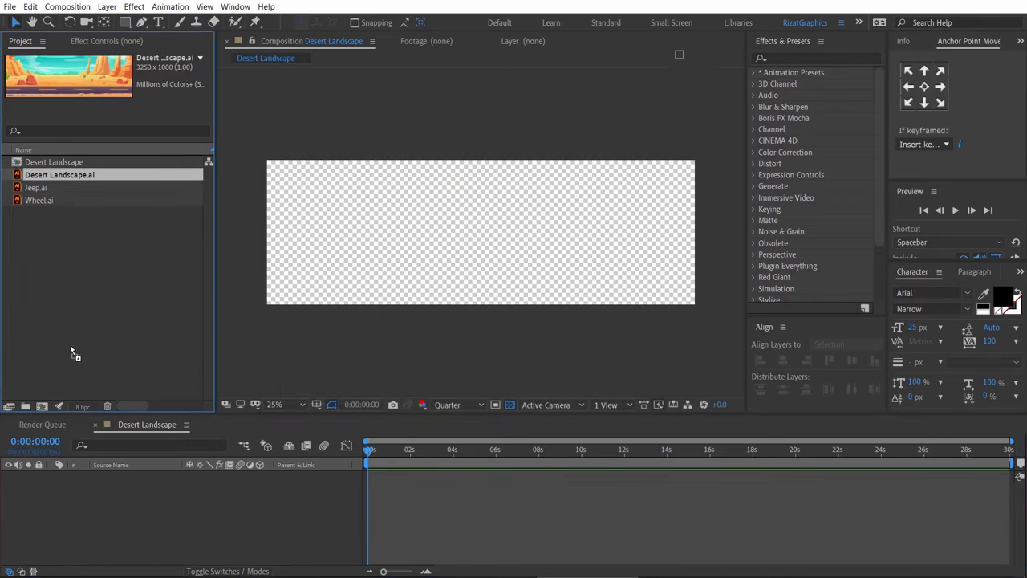
pyautogui.moveTo(71, 348); pyautogui.dragTo(88, 486)
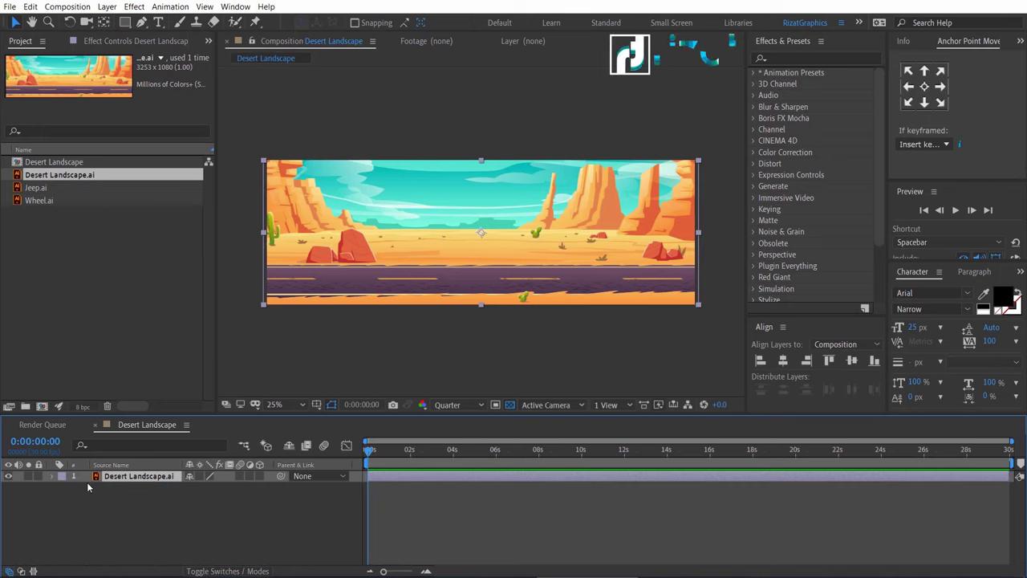
pyautogui.click(793, 59)
pyautogui.write('motion')
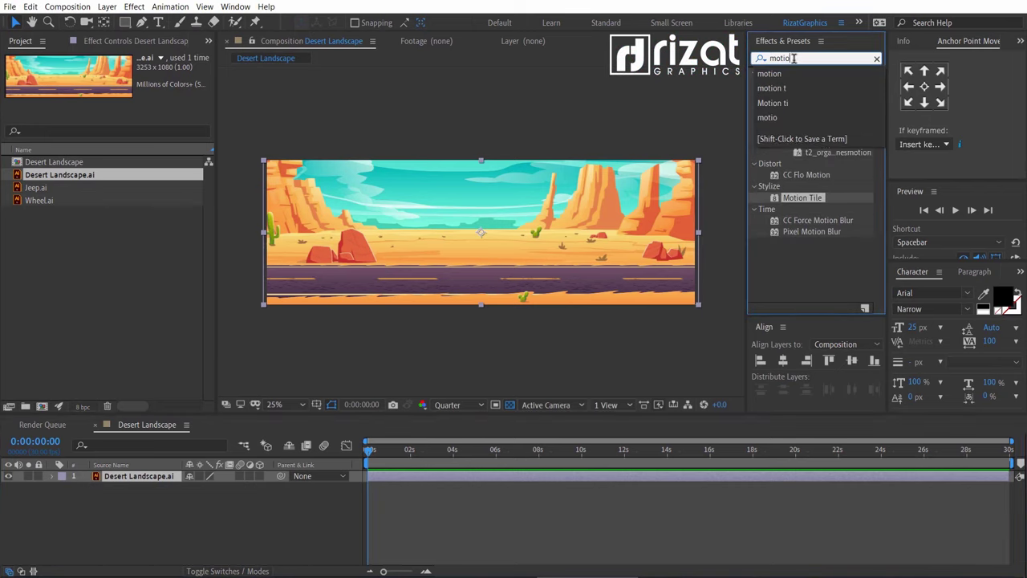
pyautogui.click(801, 267)
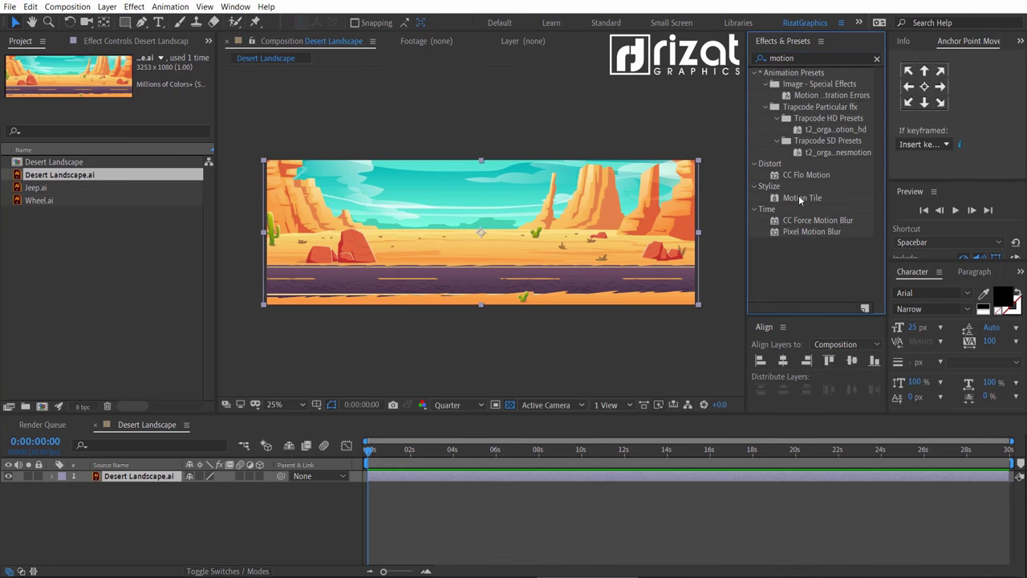
pyautogui.moveTo(800, 199); pyautogui.dragTo(662, 229)
pyautogui.moveTo(569, 230); pyautogui.dragTo(549, 231)
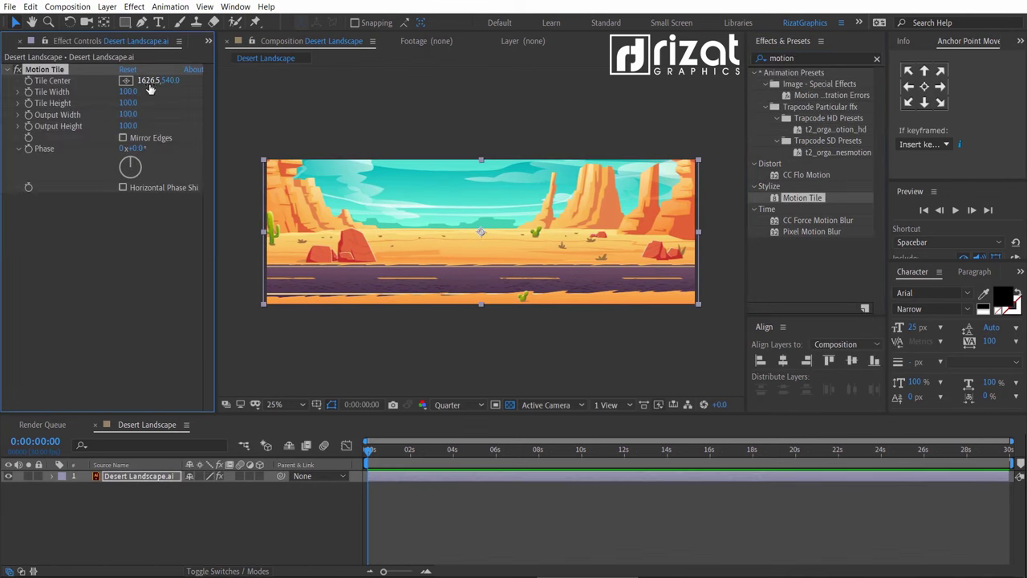
# Slide the tiled desert sideways by setting Motion Tile's Tile Center X to 15000
pyautogui.moveTo(148, 81); pyautogui.dragTo(507, 120)
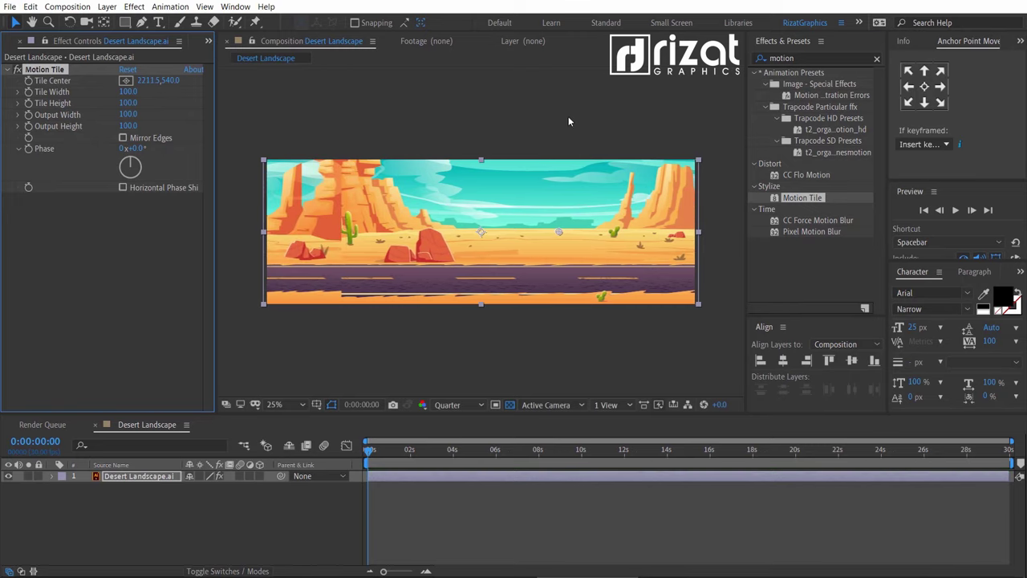
pyautogui.moveTo(236, 86); pyautogui.dragTo(321, 112)
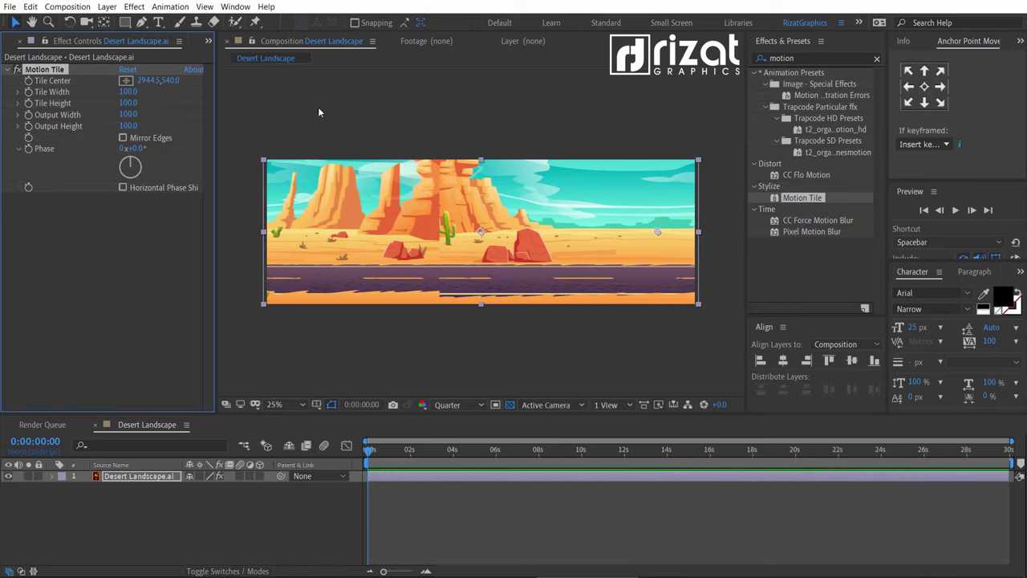
pyautogui.moveTo(148, 81); pyautogui.dragTo(618, 117)
pyautogui.press(',')
pyautogui.press(',')
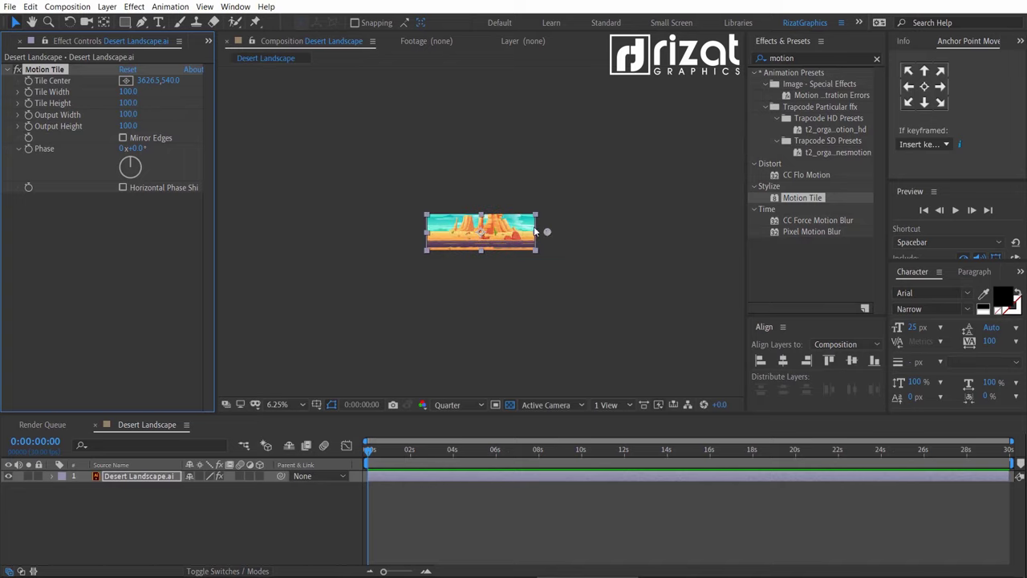
pyautogui.moveTo(149, 81); pyautogui.dragTo(572, 121)
pyautogui.click(149, 81)
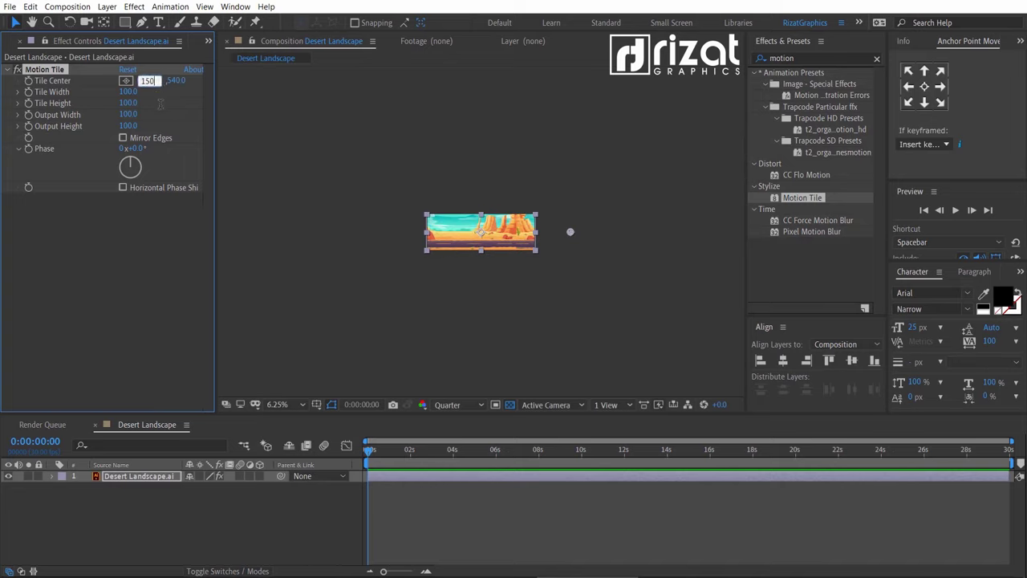
pyautogui.write('15000')
pyautogui.press('Return')
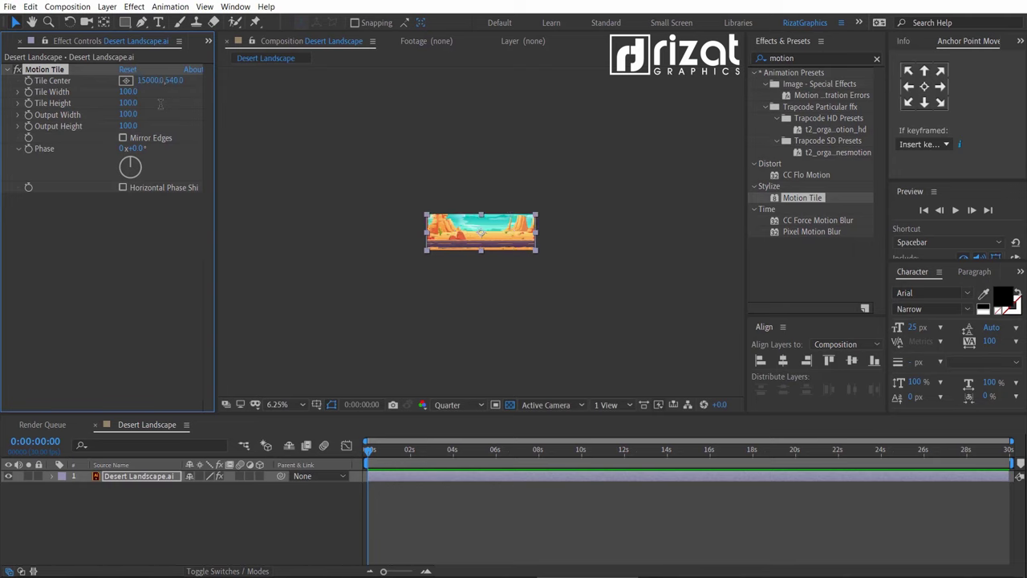
pyautogui.press('.')
pyautogui.press('.')
pyautogui.press('.')
pyautogui.press('.')
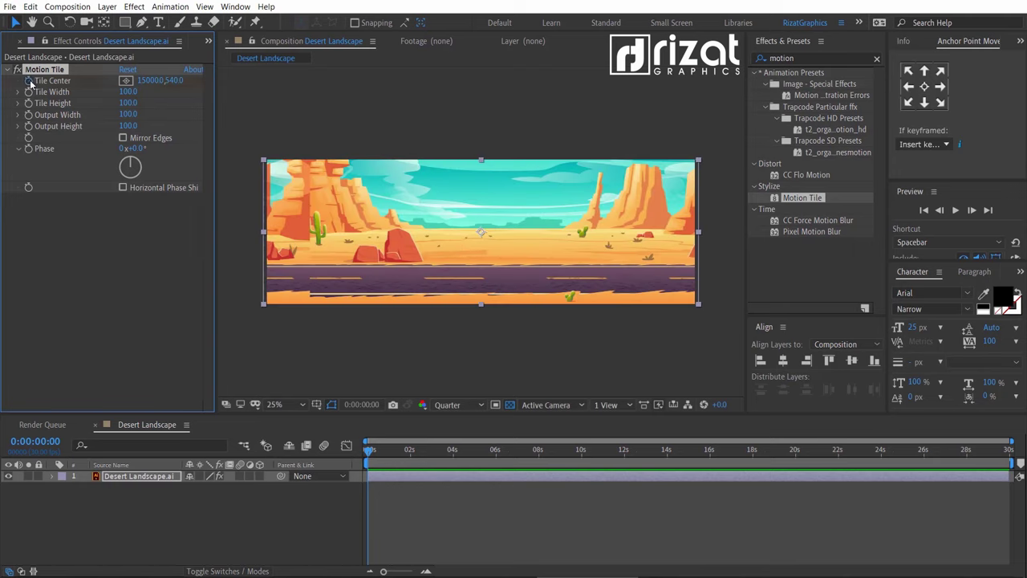
# At the comp's last frame, set Tile Center to -2700, 540 and play the scroll
pyautogui.moveTo(371, 458); pyautogui.dragTo(1008, 453)
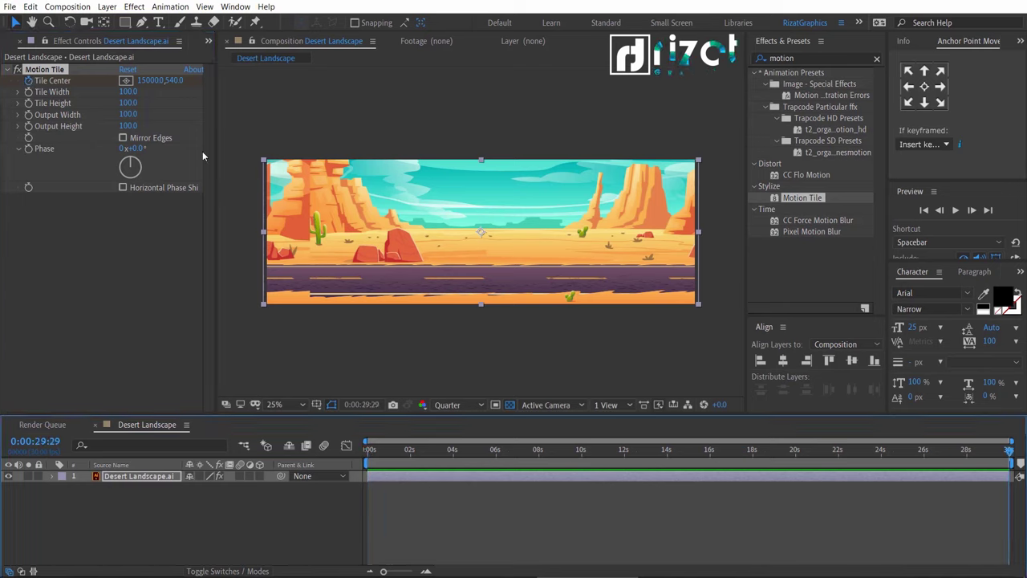
pyautogui.click(150, 80)
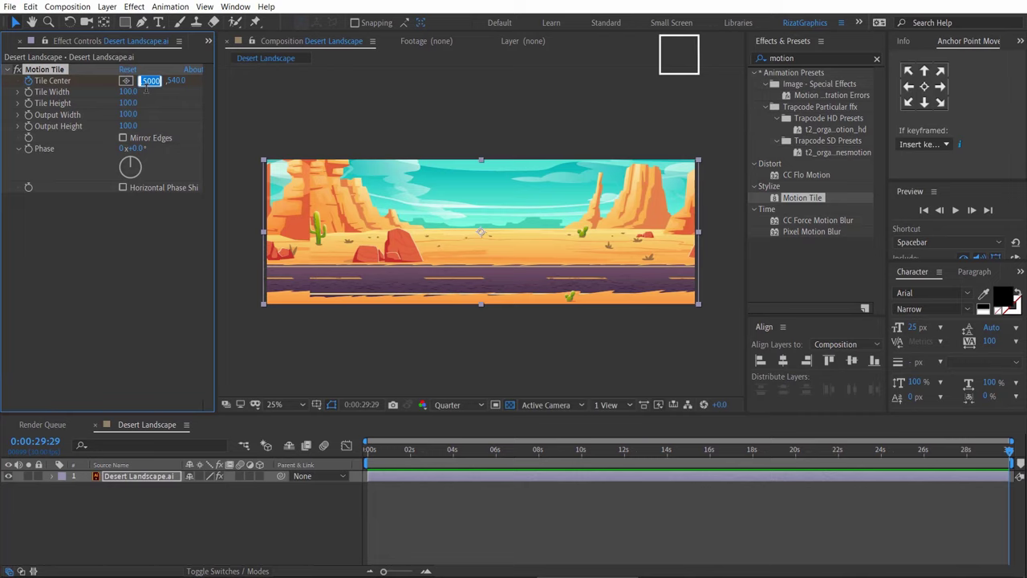
pyautogui.write('270')
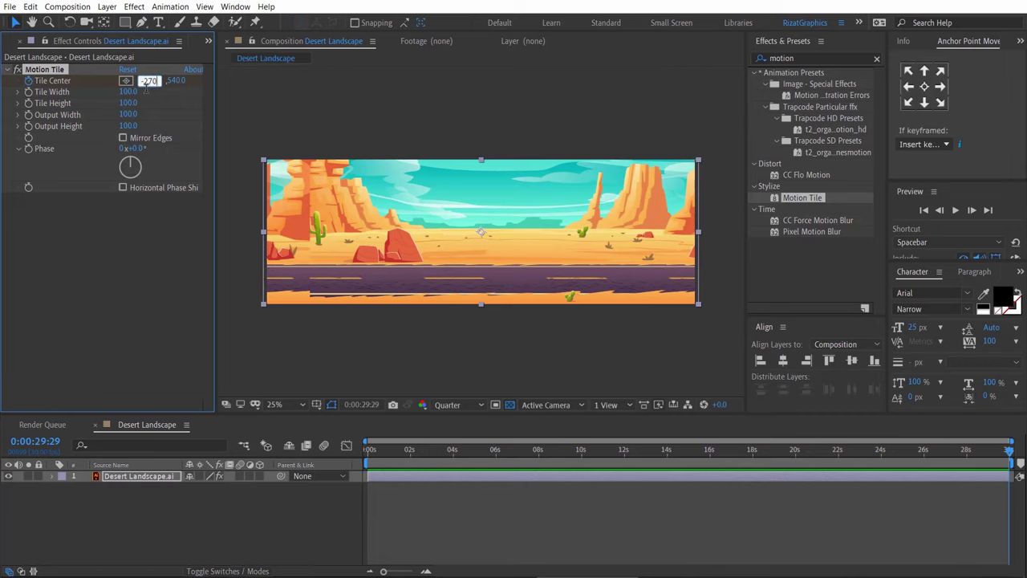
pyautogui.write('0')
pyautogui.press('Return')
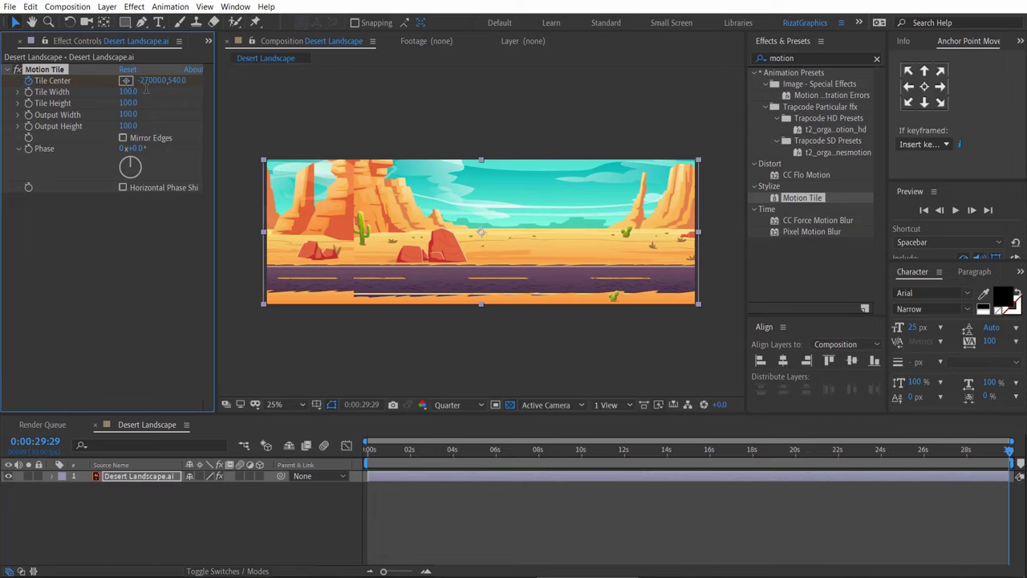
pyautogui.click(956, 210)
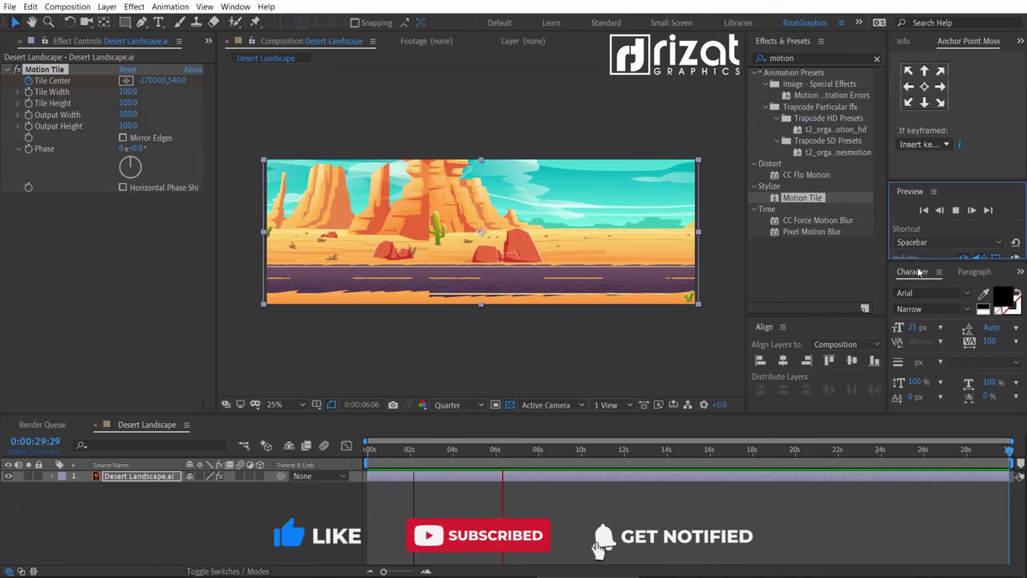
pyautogui.click(541, 496)
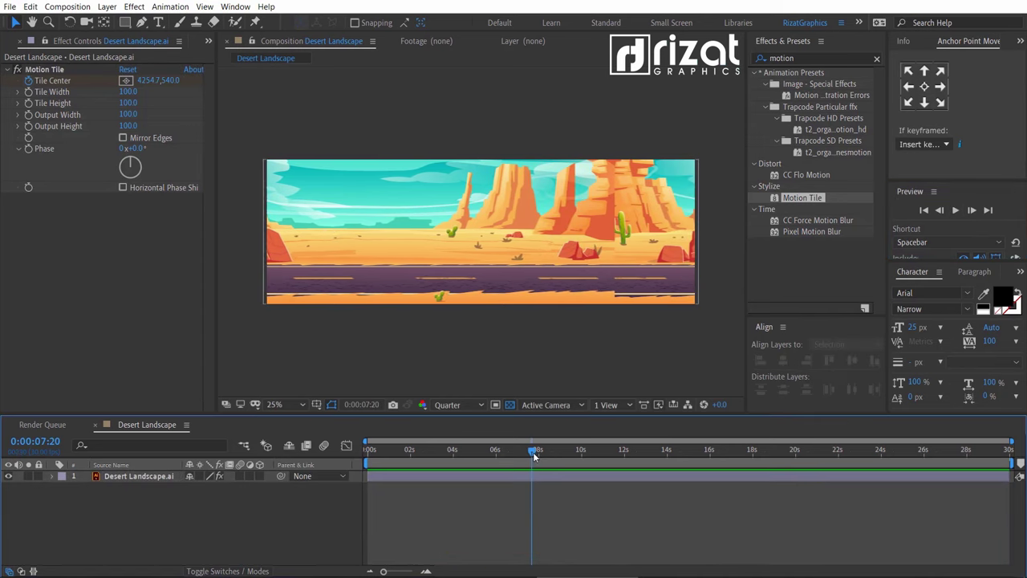
# Enable Mirror Edges on the desert's Motion Tile and scrub the timeline to check the seams
pyautogui.moveTo(534, 449); pyautogui.dragTo(496, 451)
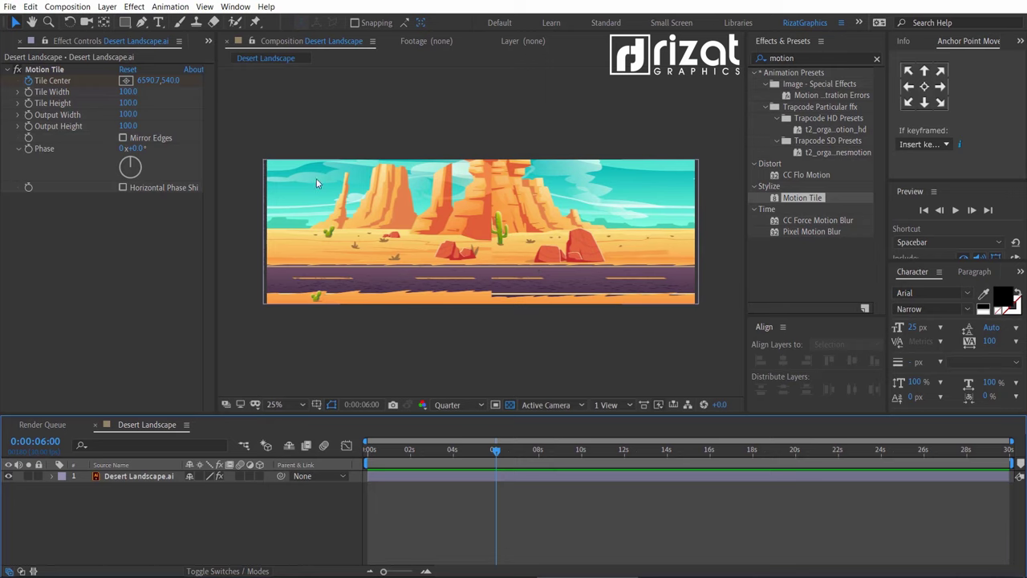
pyautogui.click(123, 141)
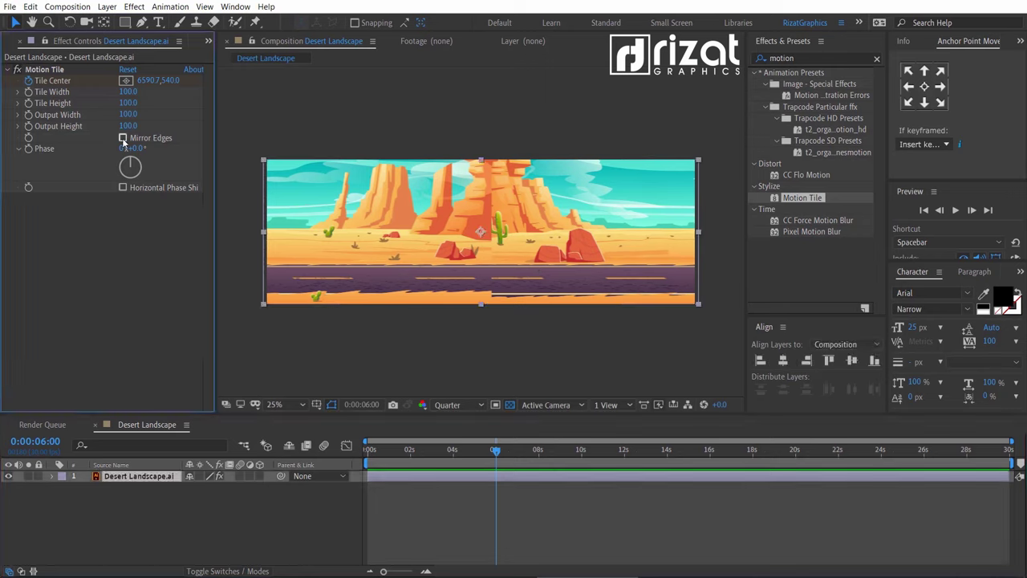
pyautogui.click(123, 138)
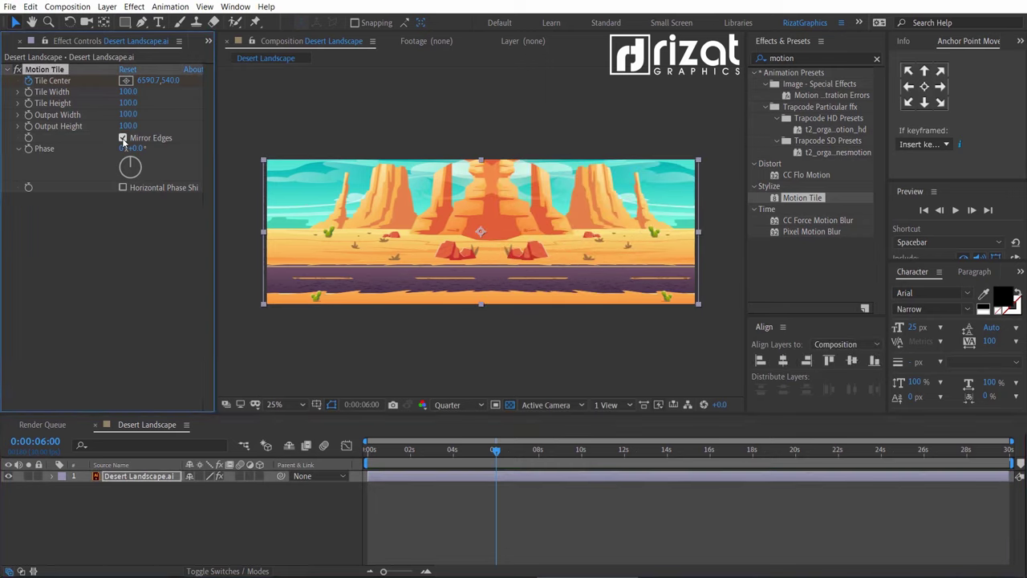
pyautogui.moveTo(495, 453); pyautogui.dragTo(516, 455)
pyautogui.click(298, 527)
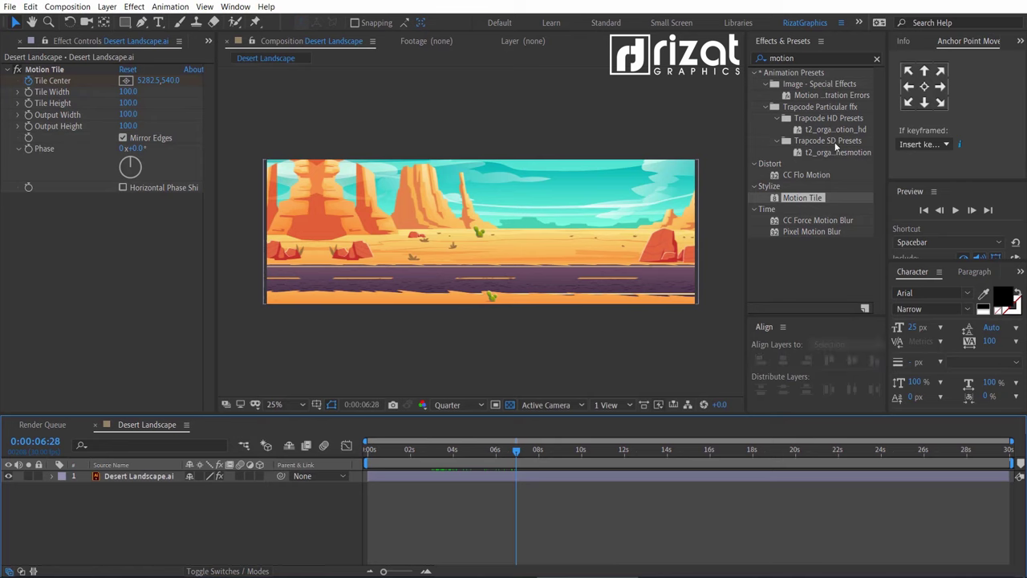
# Clear the effect search and start a new composition from the Project panel
pyautogui.click(876, 62)
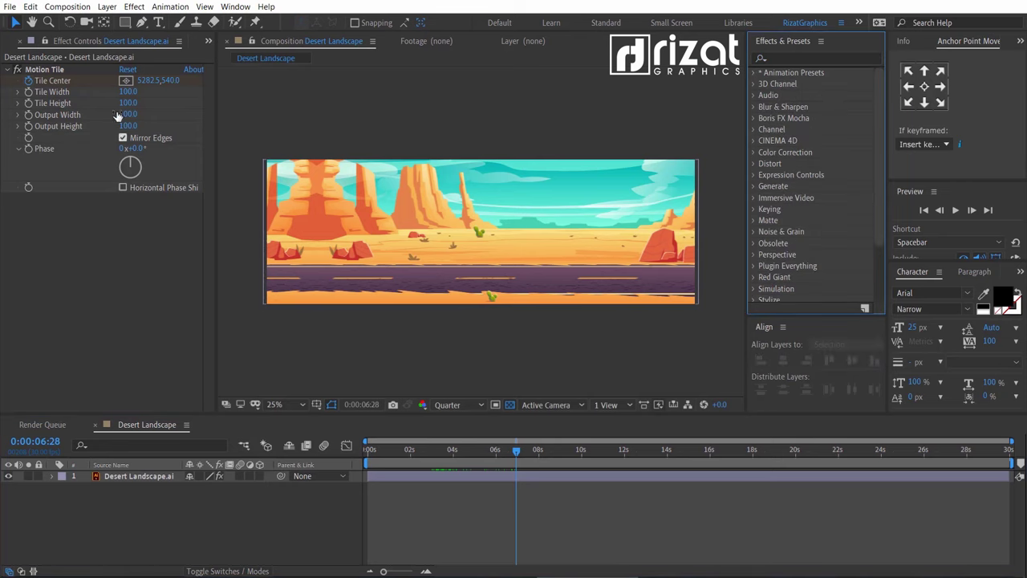
pyautogui.click(9, 42)
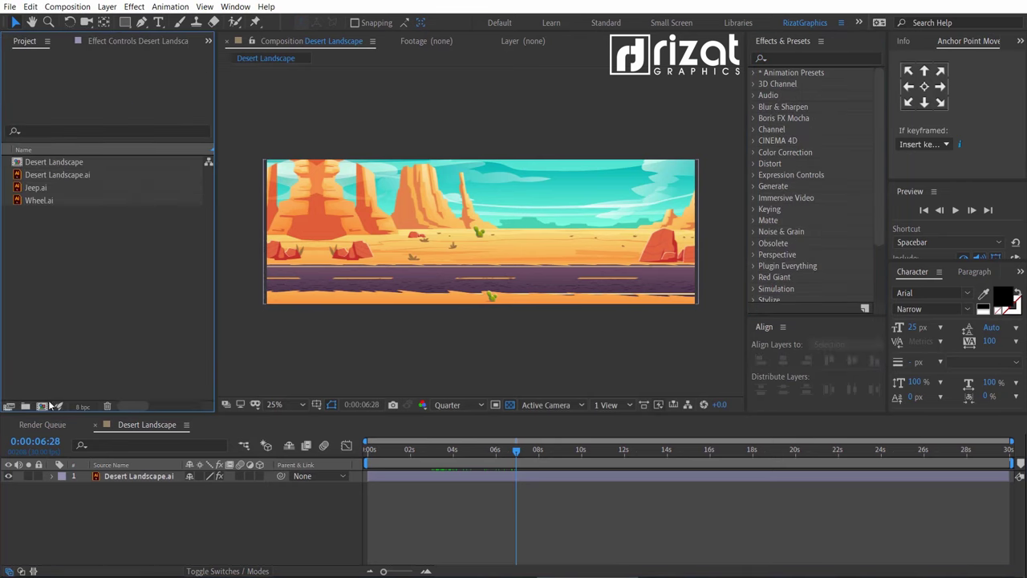
pyautogui.click(42, 407)
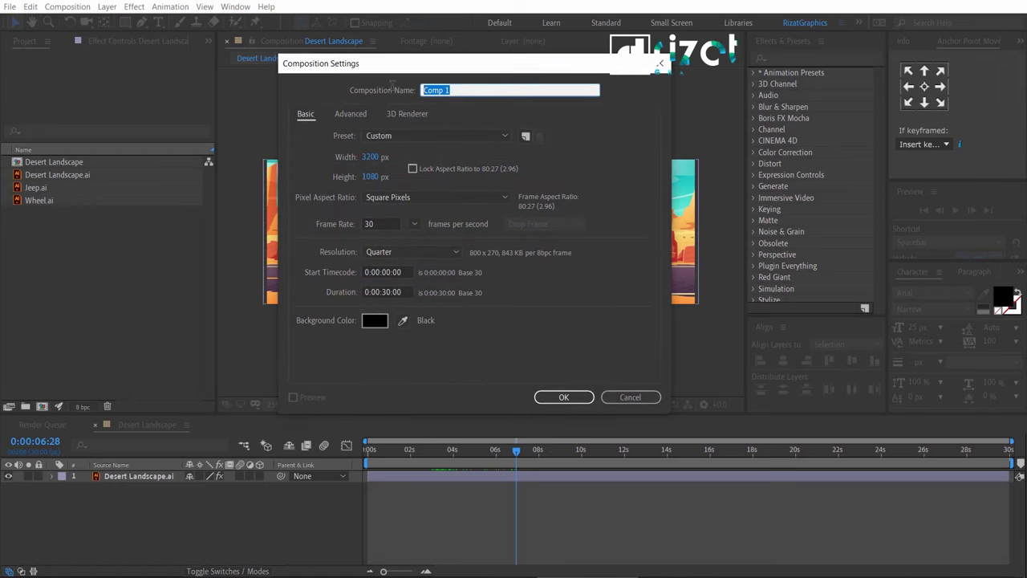
# Name the composition Jeep at 1920×1080 and keep the 0:00:30:00 duration
pyautogui.write('Jeep')
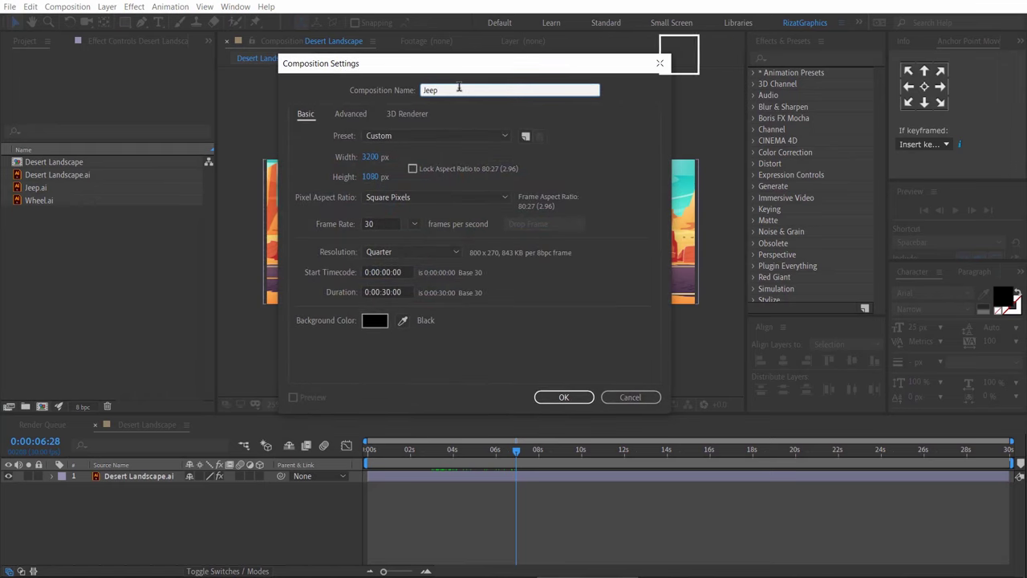
pyautogui.press('Tab')
pyautogui.write('1920')
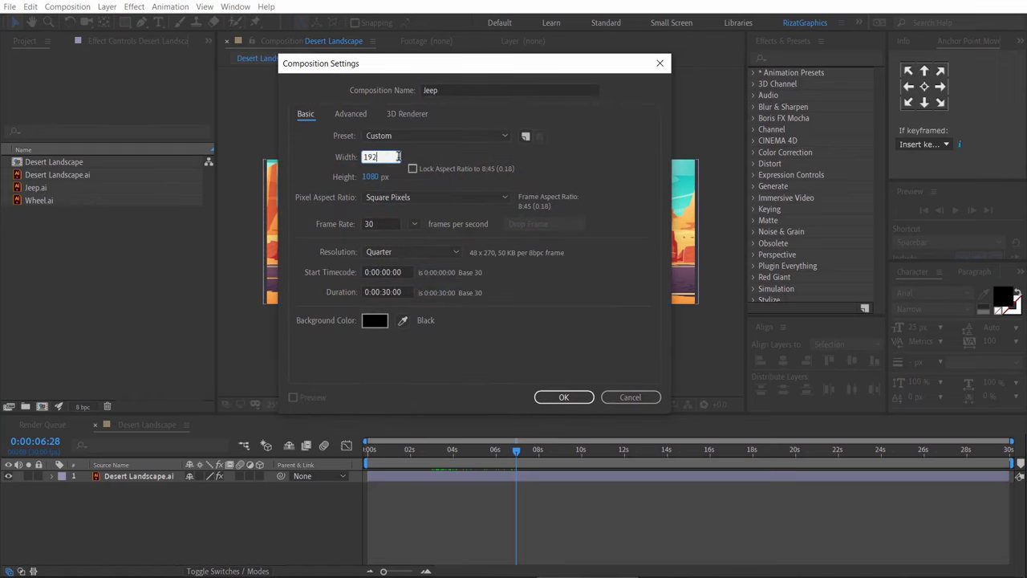
pyautogui.click(370, 176)
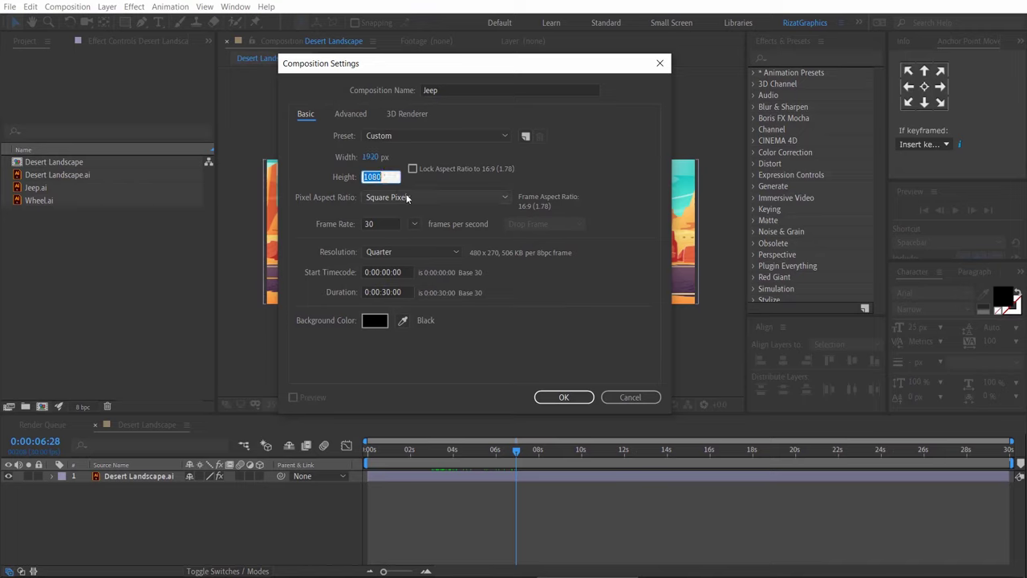
pyautogui.click(411, 185)
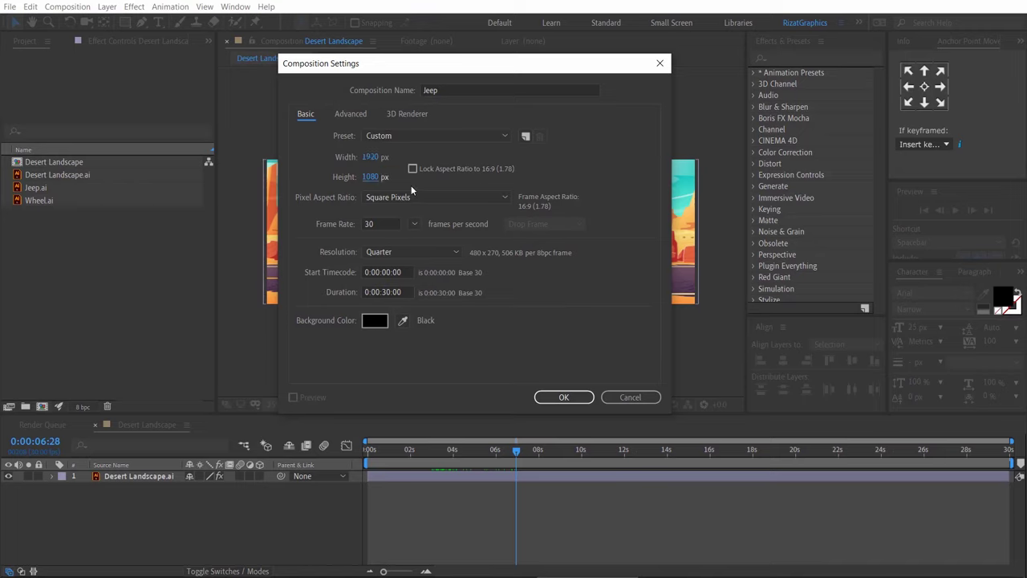
pyautogui.click(407, 292)
# Create the Jeep composition and add Jeep.ai to its timeline as a layer
pyautogui.click(562, 397)
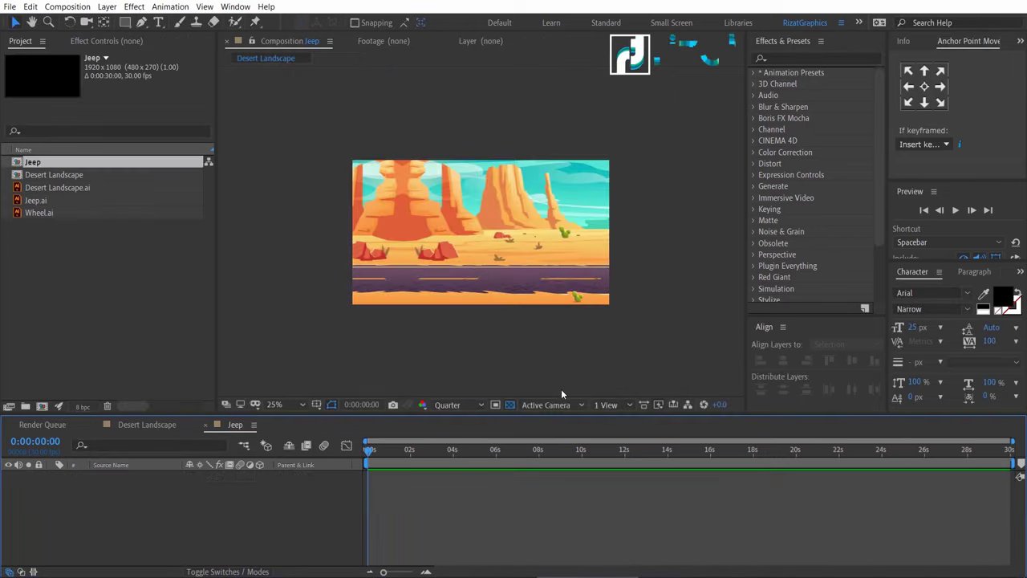
pyautogui.click(40, 200)
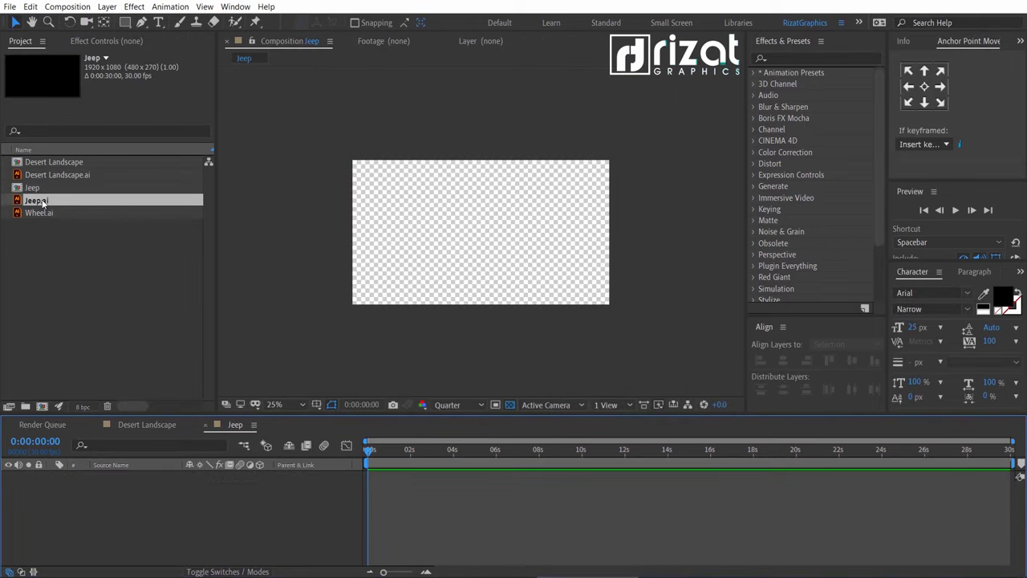
pyautogui.moveTo(44, 203); pyautogui.dragTo(77, 491)
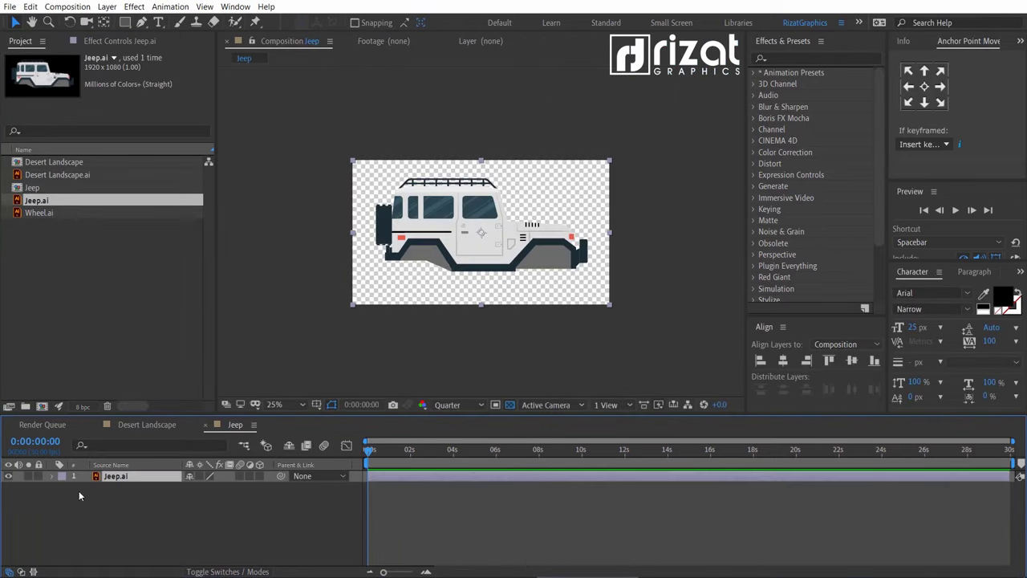
# Zoom the viewer to 50% and set the preview resolution to Full
pyautogui.press('.')
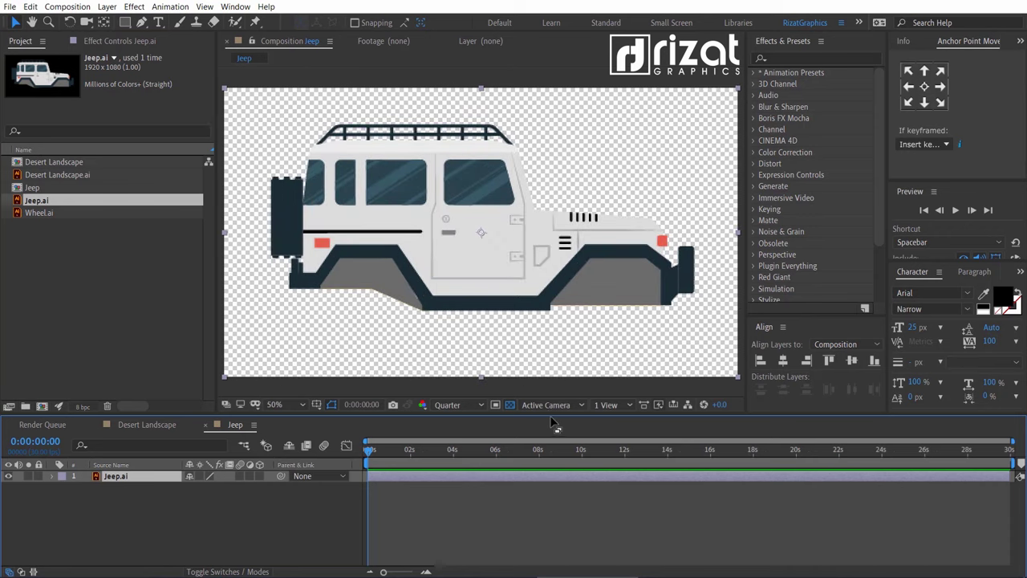
pyautogui.moveTo(549, 414); pyautogui.dragTo(549, 427)
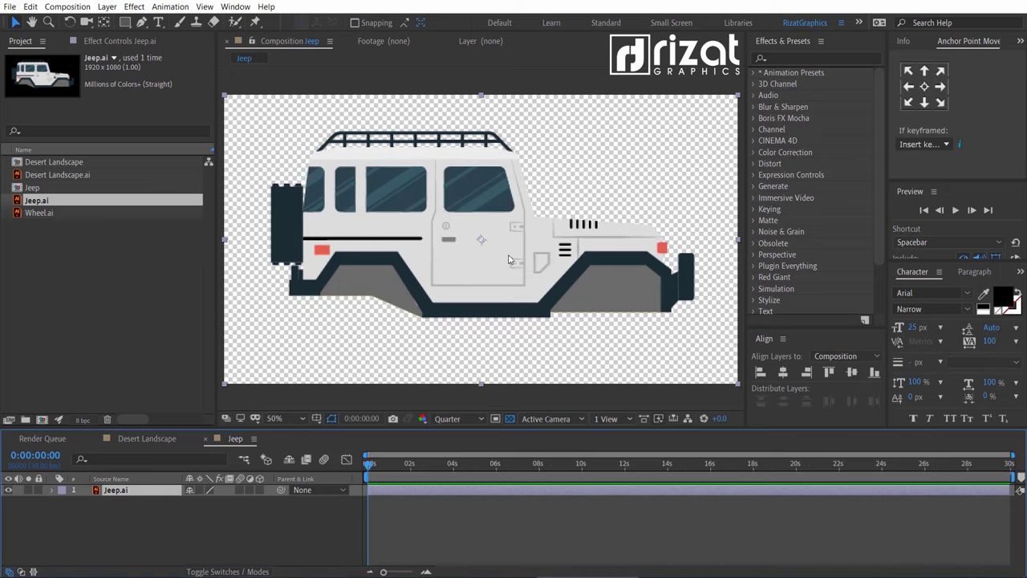
pyautogui.click(448, 419)
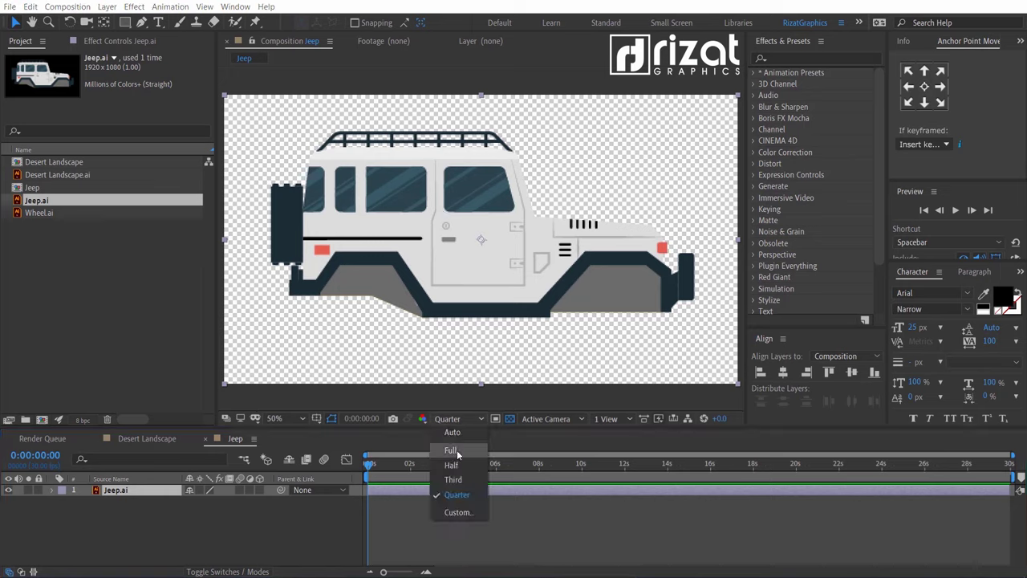
pyautogui.click(457, 450)
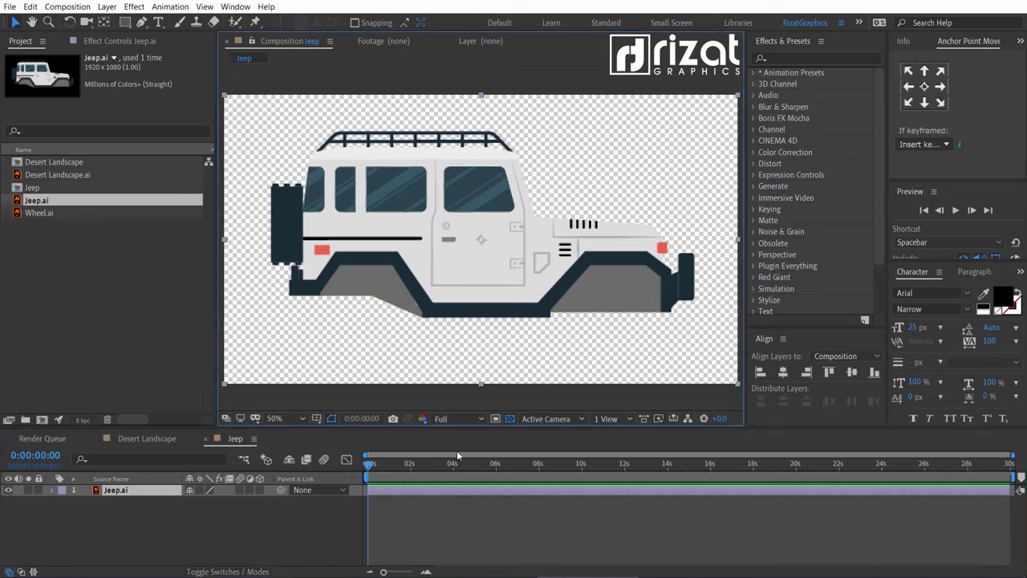
pyautogui.click(366, 471)
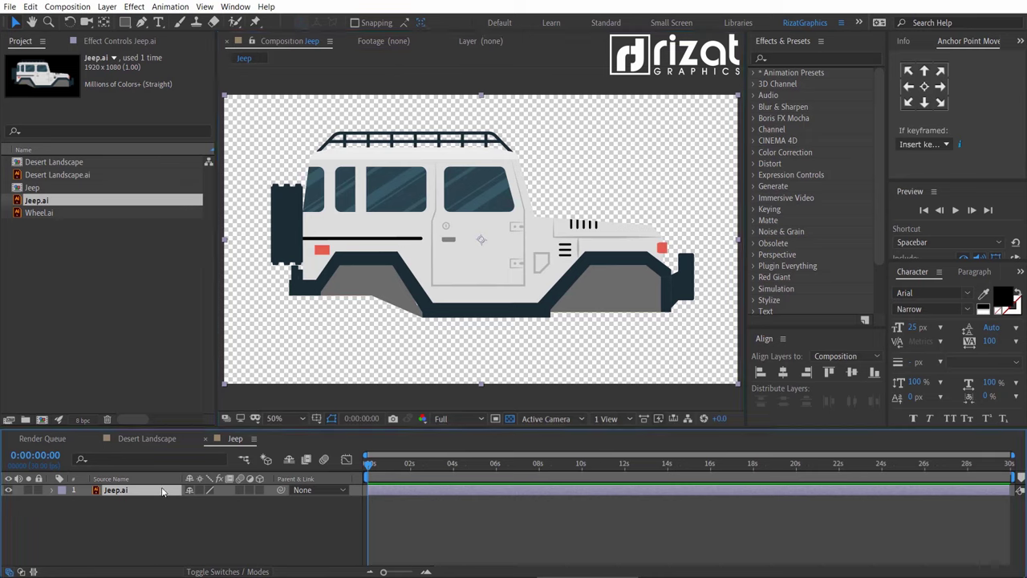
# Set a starting Position keyframe on Jeep.ai and zoom the timeline to frame level
pyautogui.press('p')
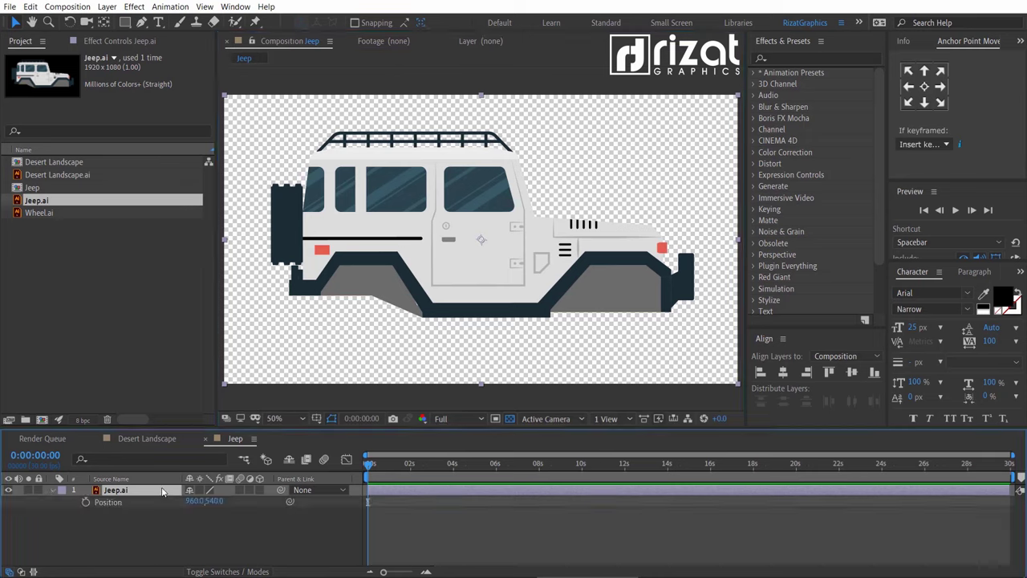
pyautogui.click(87, 502)
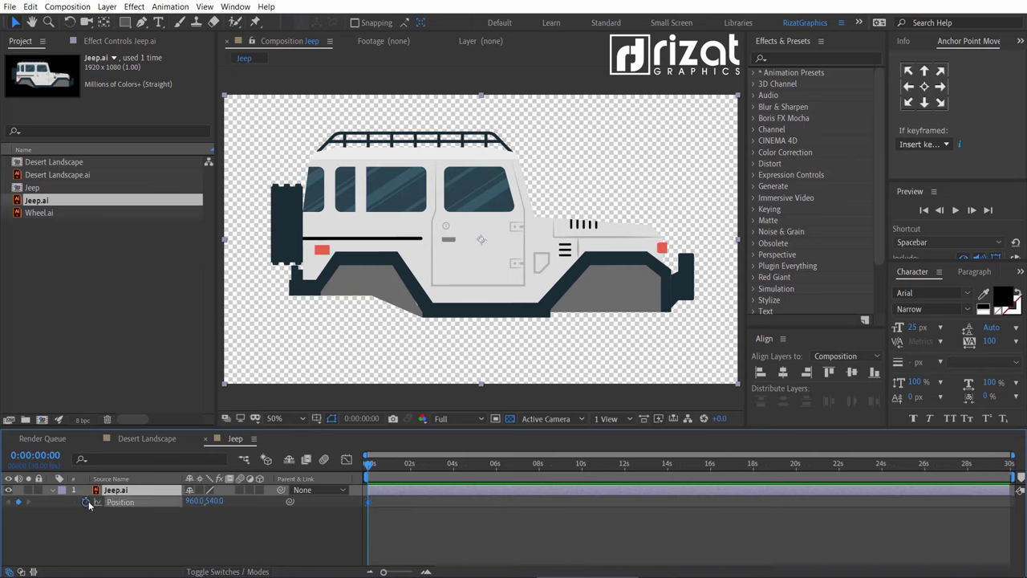
pyautogui.click(370, 470)
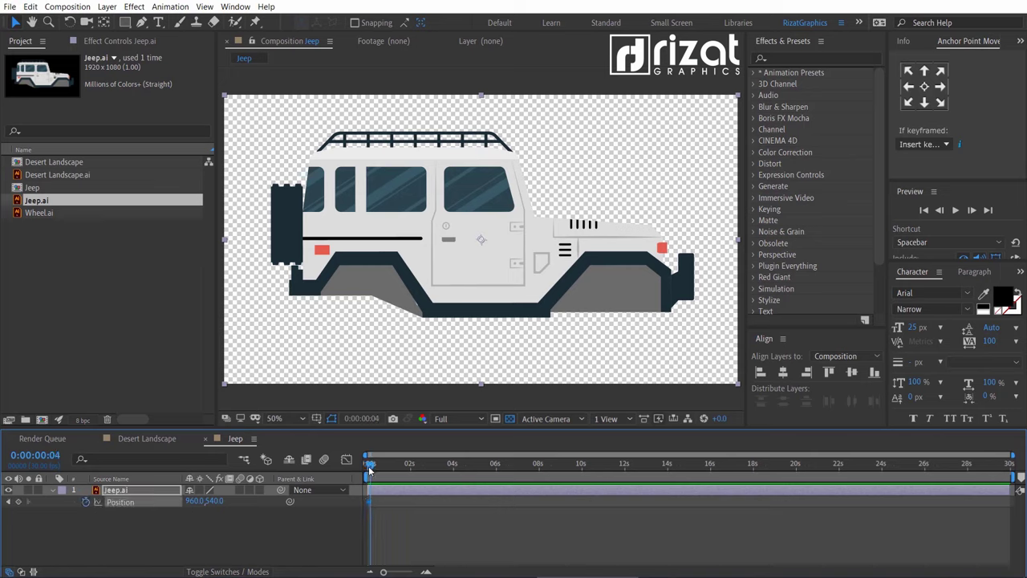
pyautogui.click(426, 572)
pyautogui.click(426, 572)
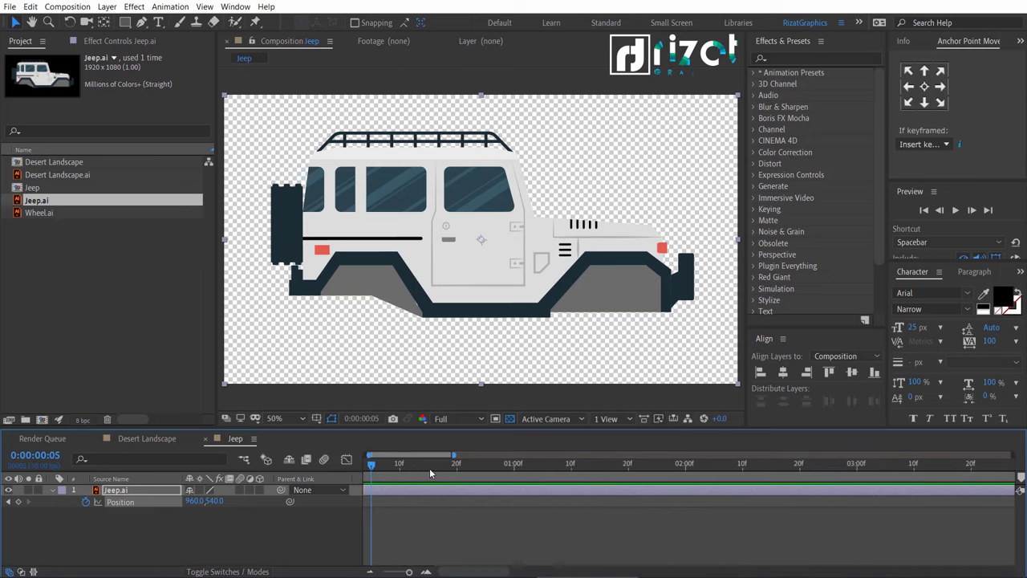
# Raise the jeep to 960,532, lower it back by frame 9, and preview the bounce
pyautogui.click(442, 256)
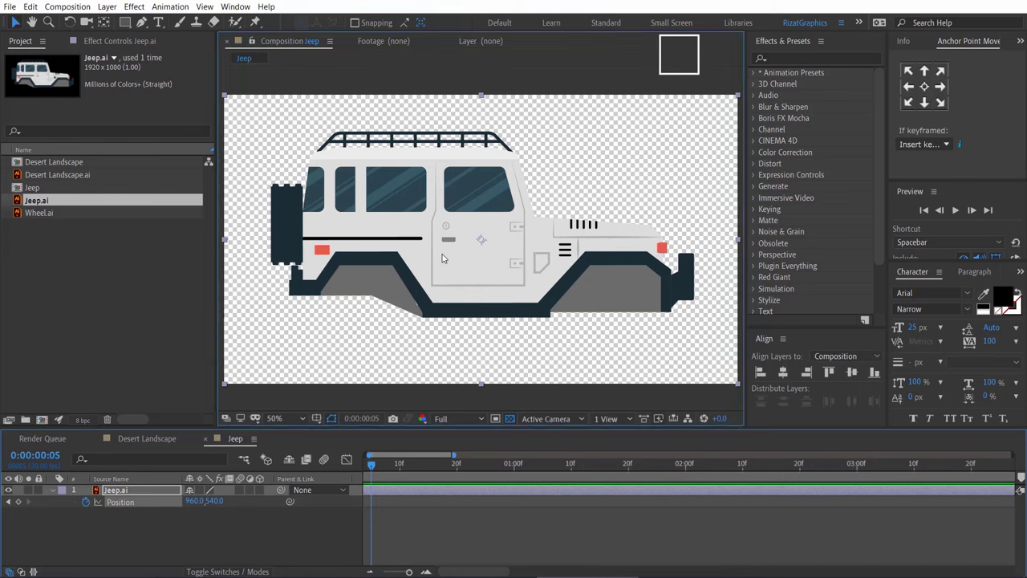
pyautogui.moveTo(442, 259); pyautogui.dragTo(443, 255)
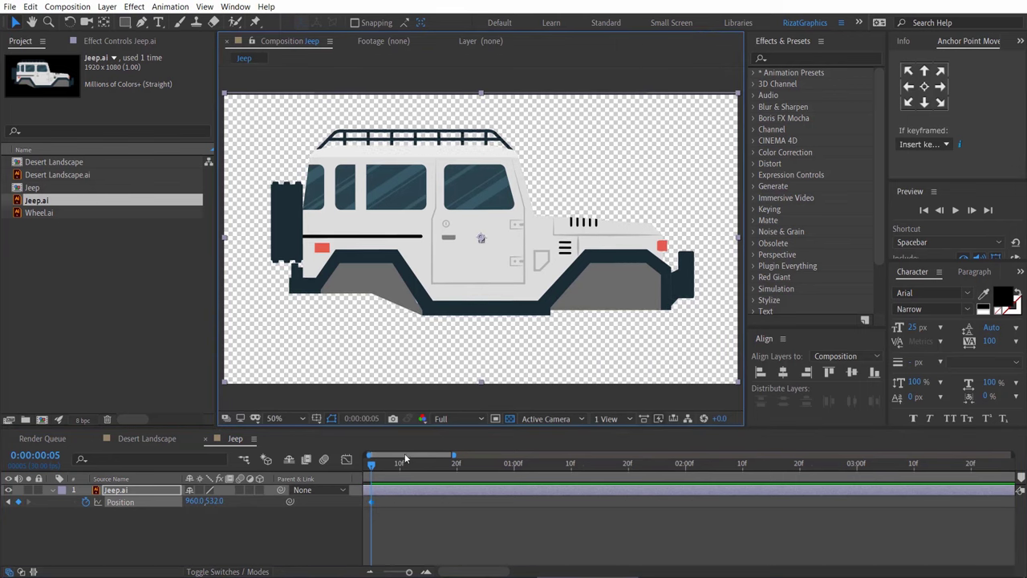
pyautogui.moveTo(372, 468); pyautogui.dragTo(398, 467)
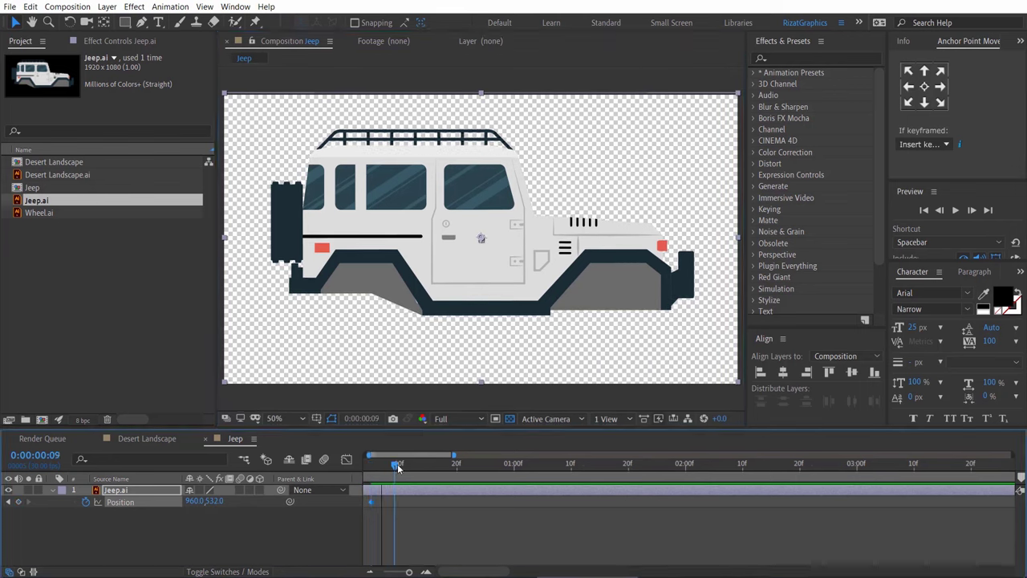
pyautogui.moveTo(459, 297); pyautogui.dragTo(456, 301)
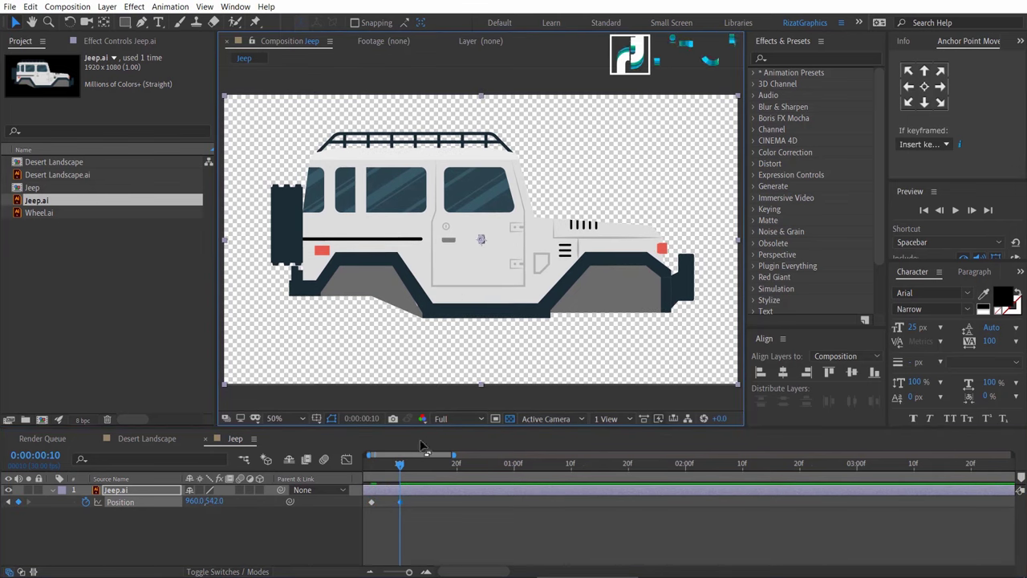
pyautogui.moveTo(398, 468); pyautogui.dragTo(201, 497)
pyautogui.press('space')
pyautogui.press('space')
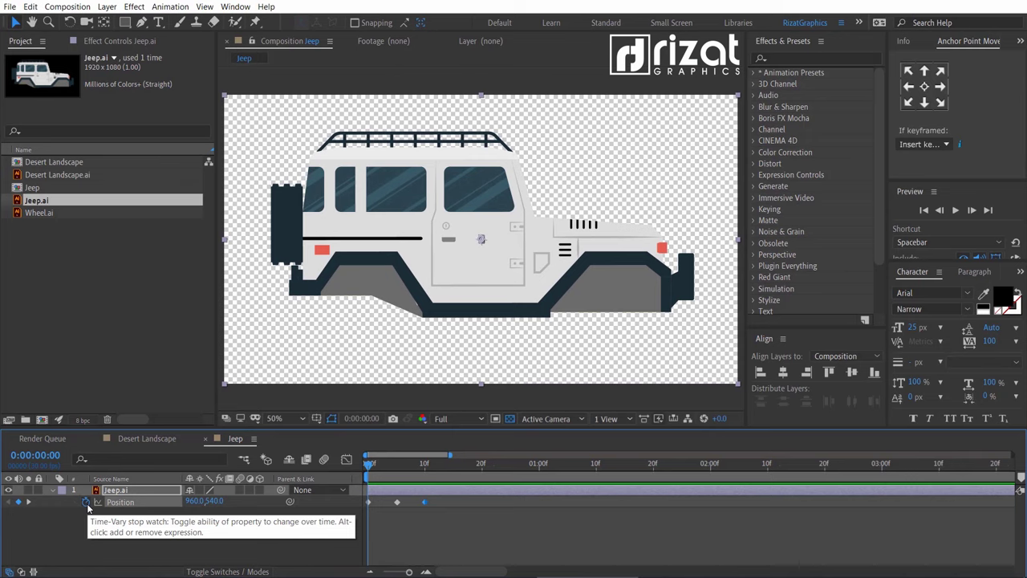
# Add a loopOut() expression to the jeep's Position property
pyautogui.keyDown('alt'); pyautogui.click(86, 503); pyautogui.keyUp('alt')
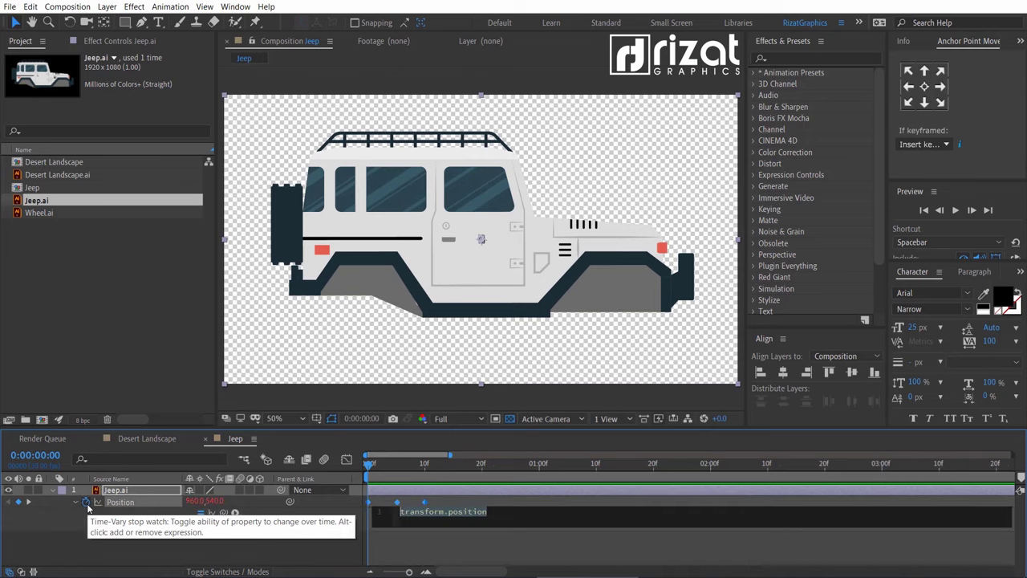
pyautogui.write('loo')
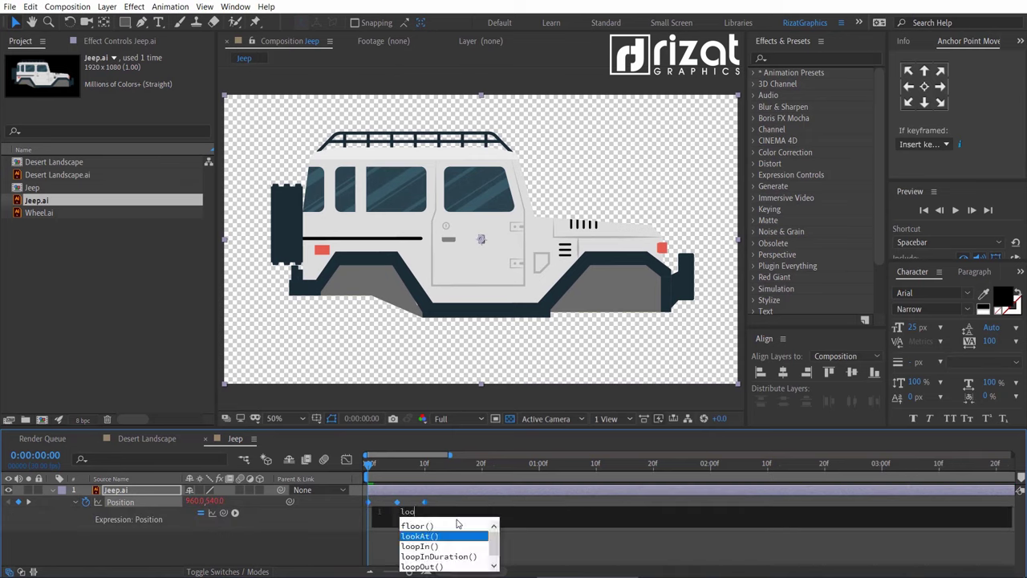
pyautogui.write('po')
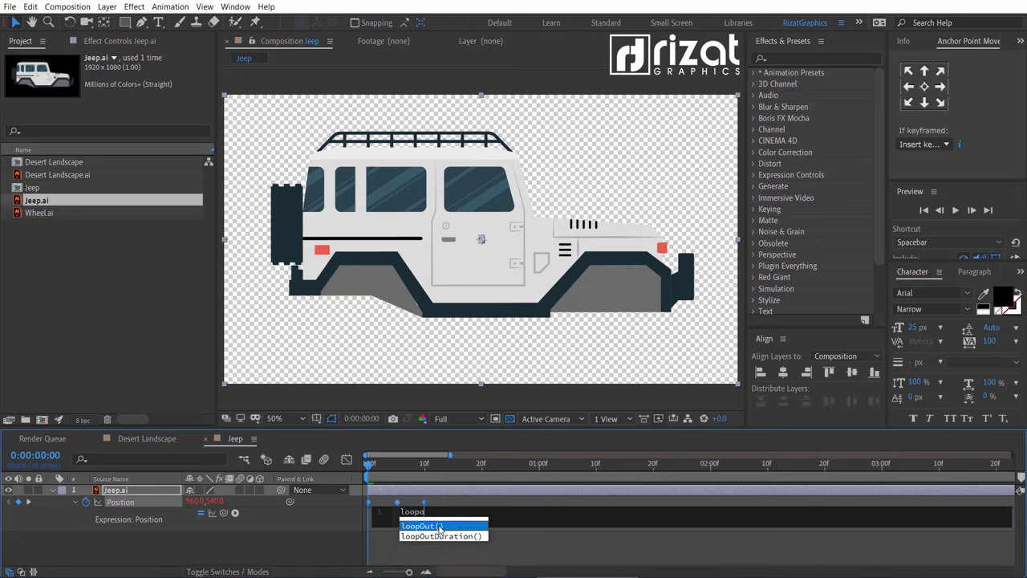
pyautogui.click(438, 525)
pyautogui.click(430, 542)
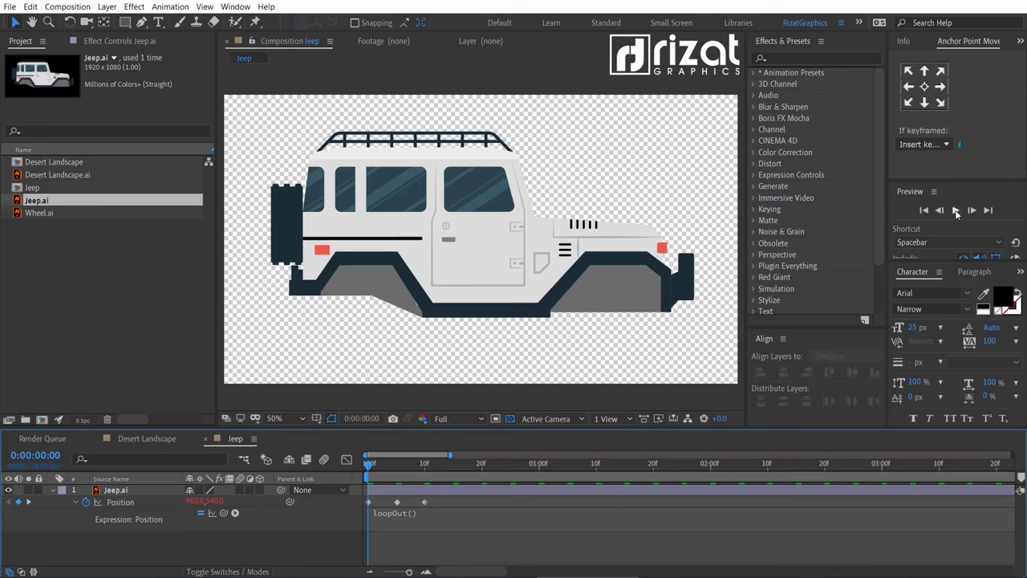
# Preview the looping bounce over the full comp from the first frame, then collapse the jeep layer
pyautogui.click(955, 210)
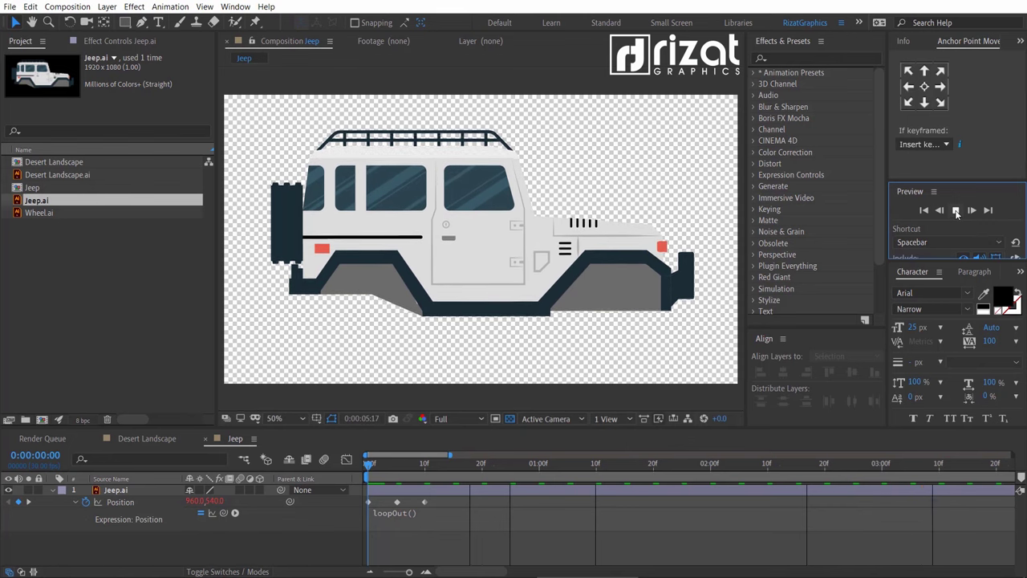
pyautogui.press('space')
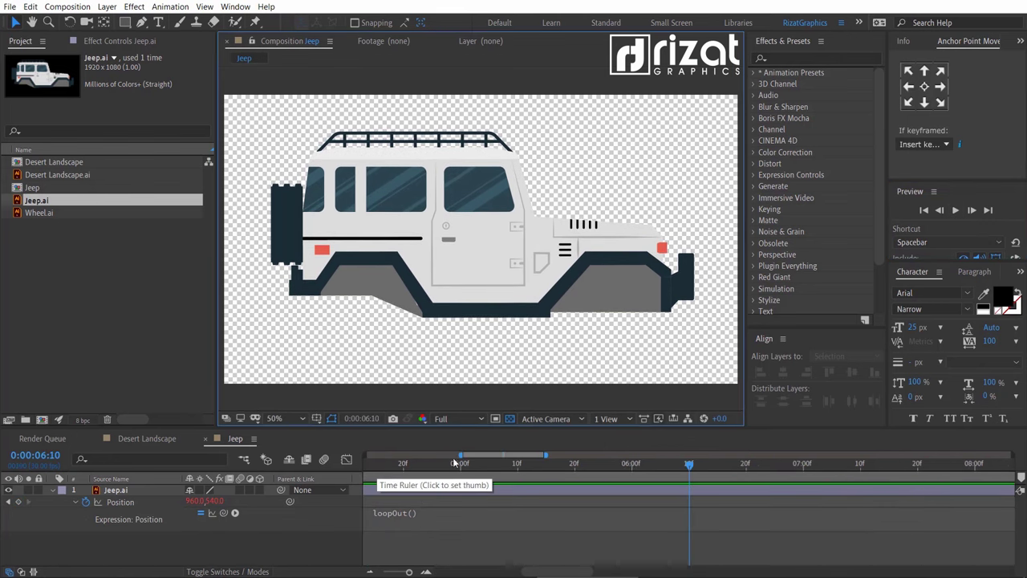
pyautogui.press('-')
pyautogui.press('-')
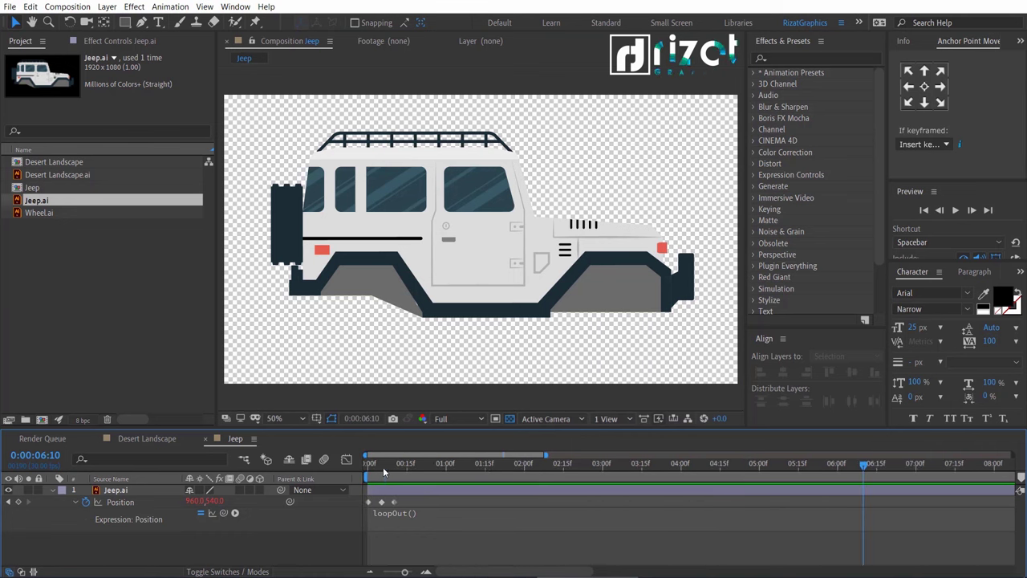
pyautogui.click(383, 469)
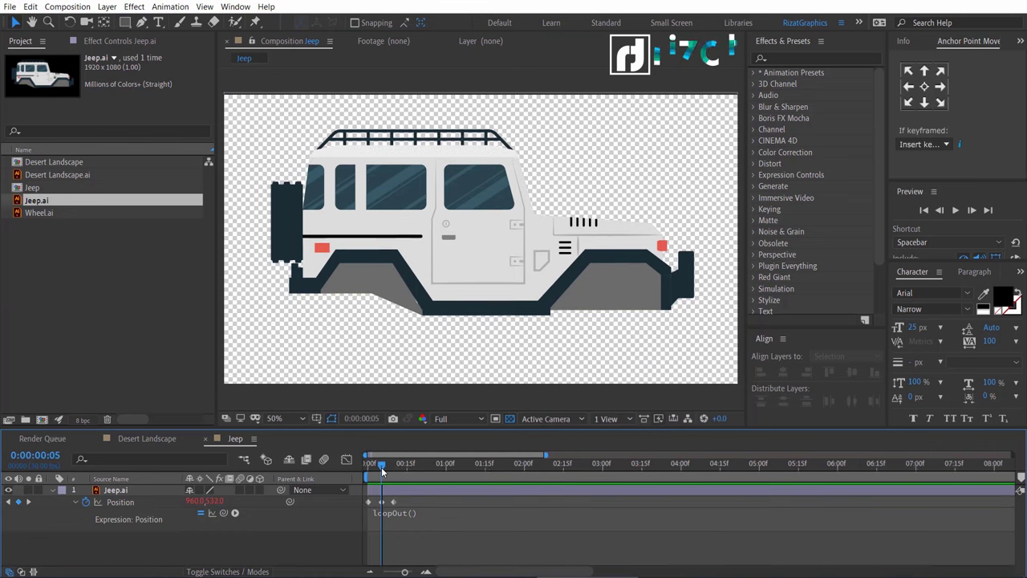
pyautogui.click(445, 228)
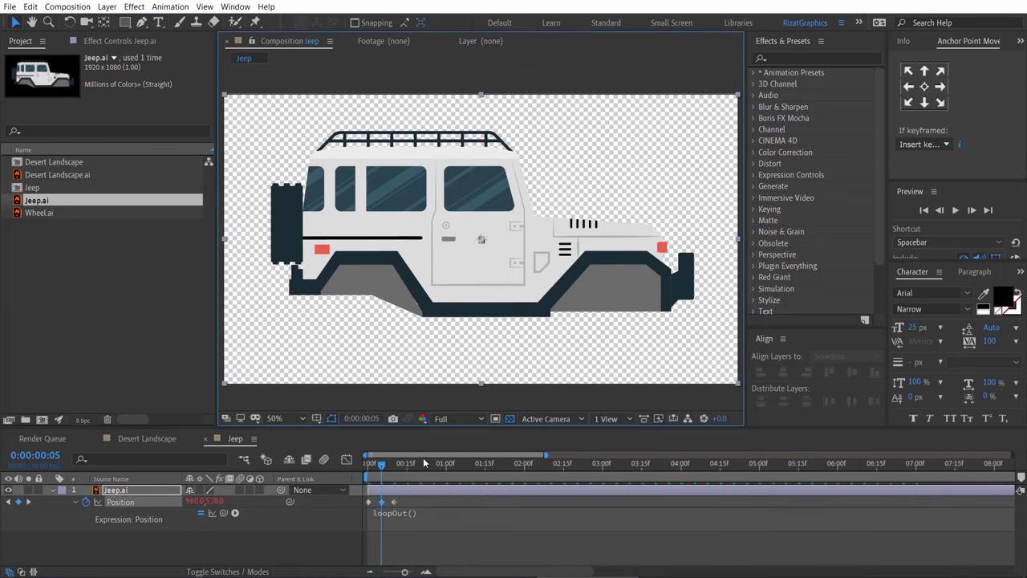
pyautogui.click(367, 464)
pyautogui.press('space')
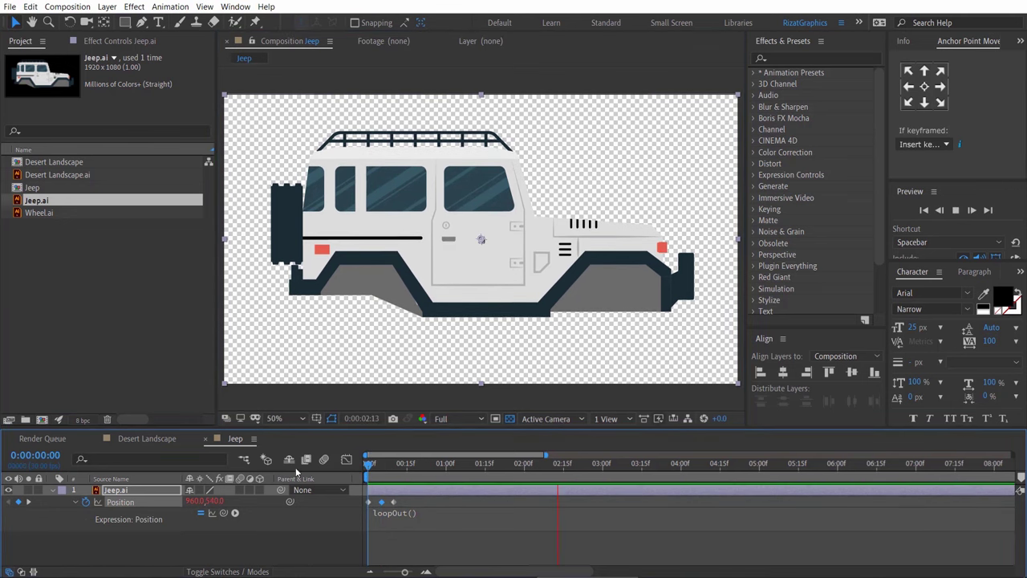
pyautogui.press('space')
pyautogui.click(96, 362)
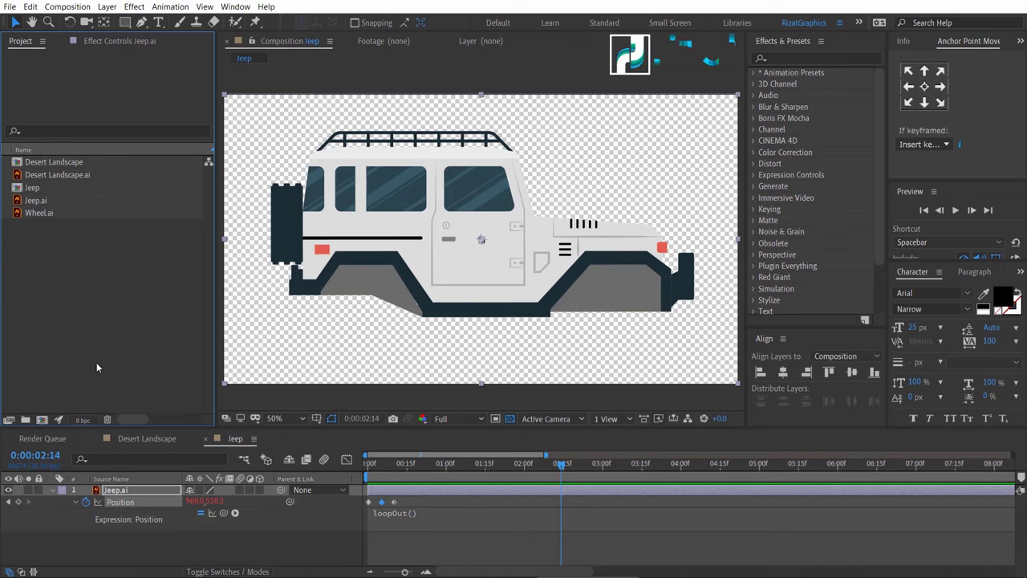
pyautogui.click(53, 490)
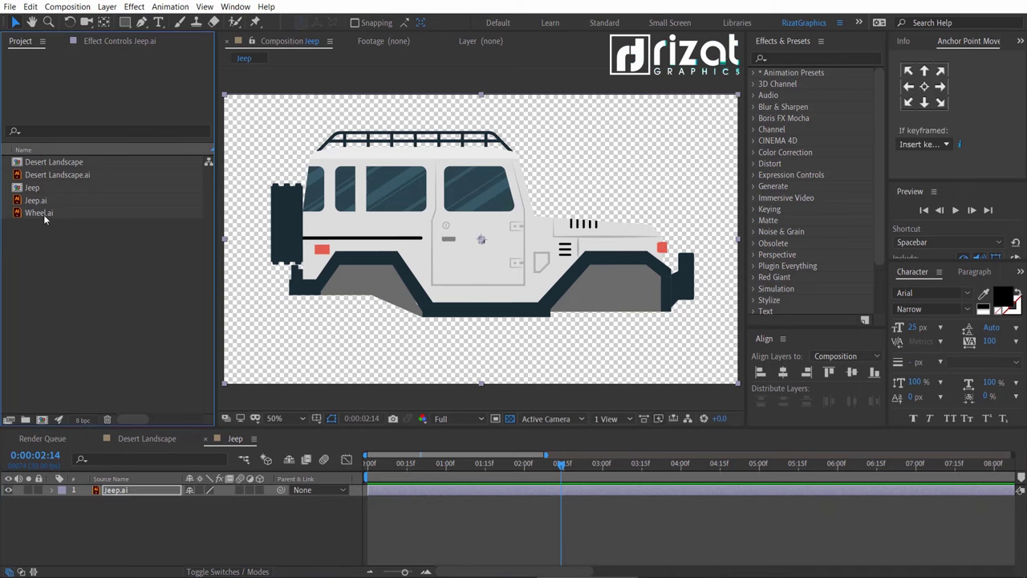
# Add Wheel.ai to the Jeep comp and scale it to 75%
pyautogui.moveTo(42, 211); pyautogui.dragTo(84, 496)
pyautogui.press('s')
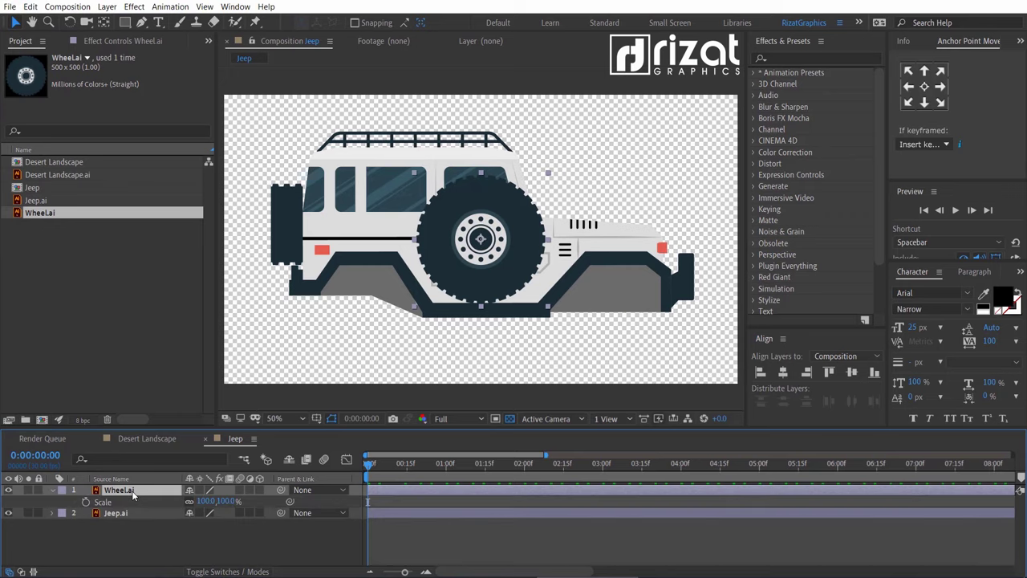
pyautogui.click(204, 501)
pyautogui.write('75')
pyautogui.press('Return')
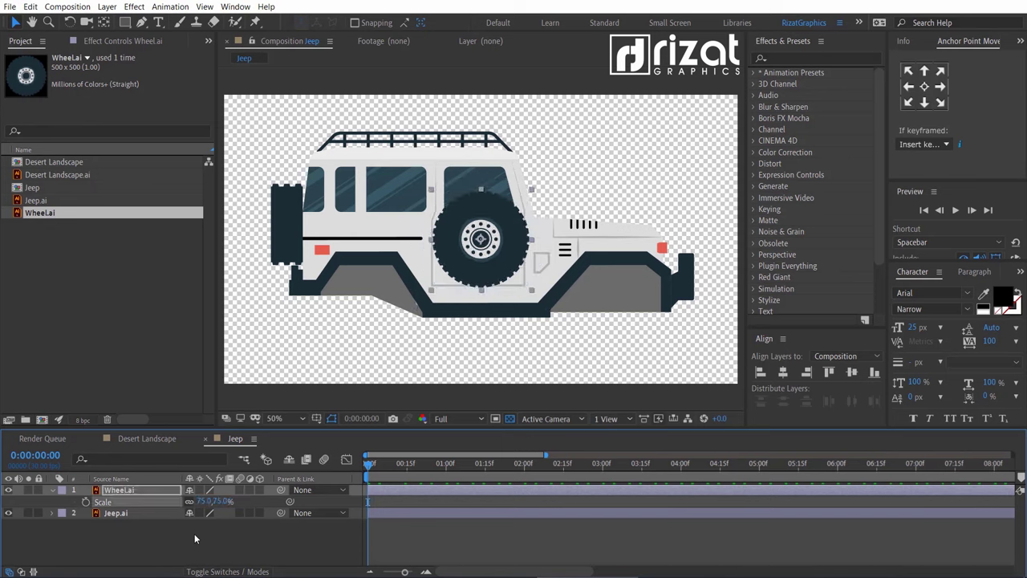
# Position the wheel over the rear wheel arch and start an expression on its Rotation
pyautogui.moveTo(485, 238); pyautogui.dragTo(364, 319)
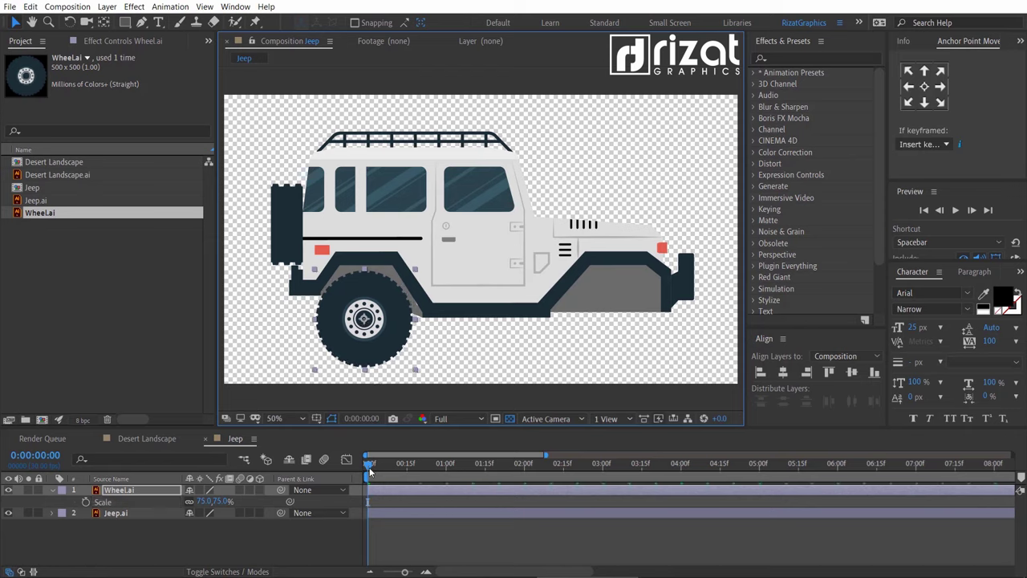
pyautogui.click(369, 471)
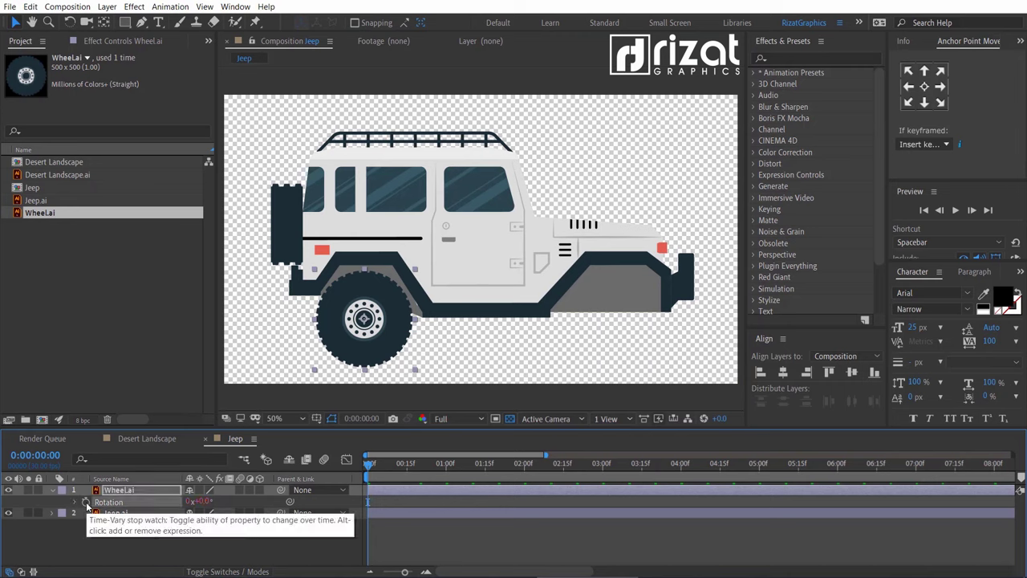
pyautogui.keyDown('alt'); pyautogui.click(86, 503); pyautogui.keyUp('alt')
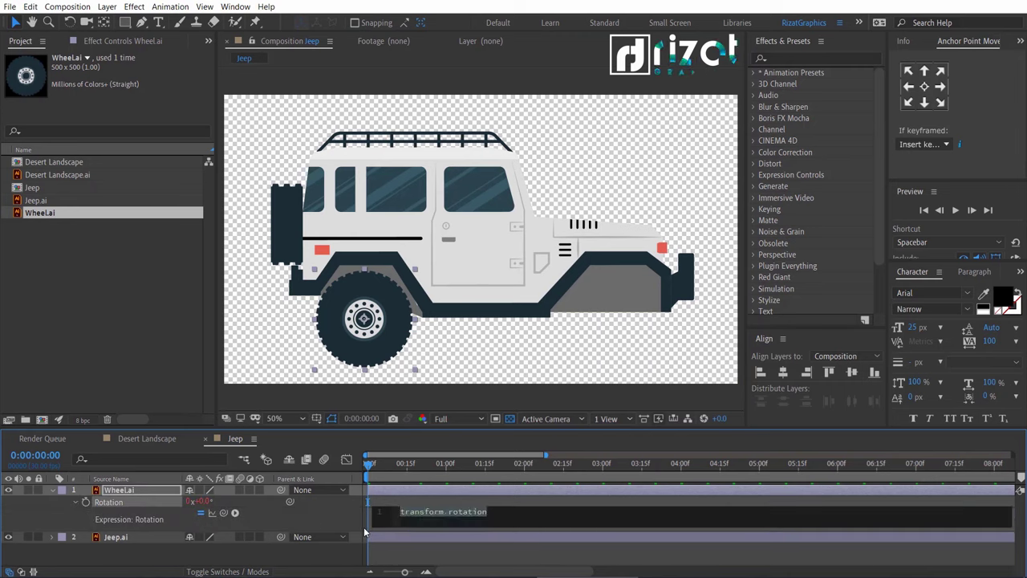
# Enter time*-500 as the wheel's Rotation expression, preview the spin, and collapse Rotation
pyautogui.write('time*')
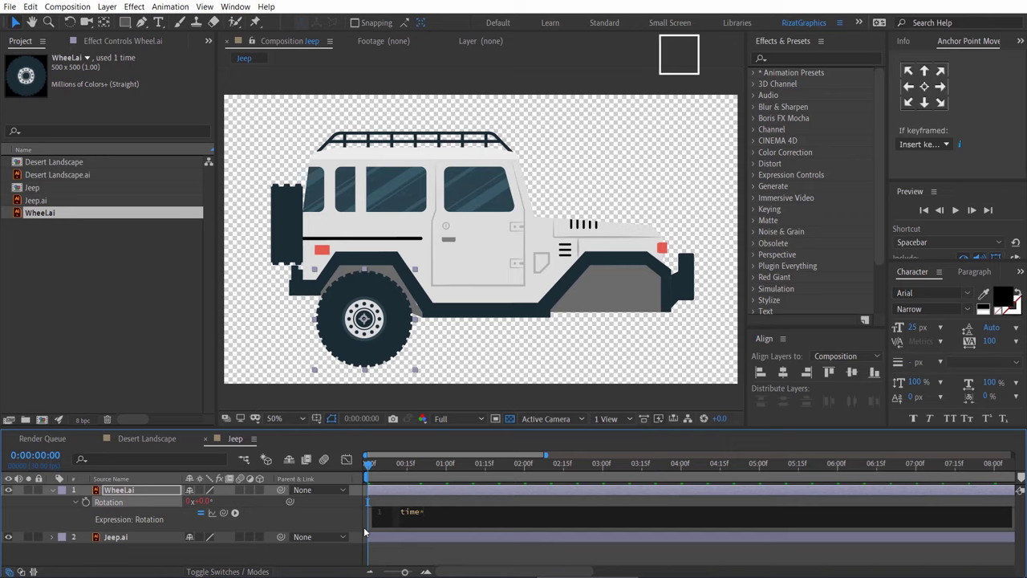
pyautogui.write('-500')
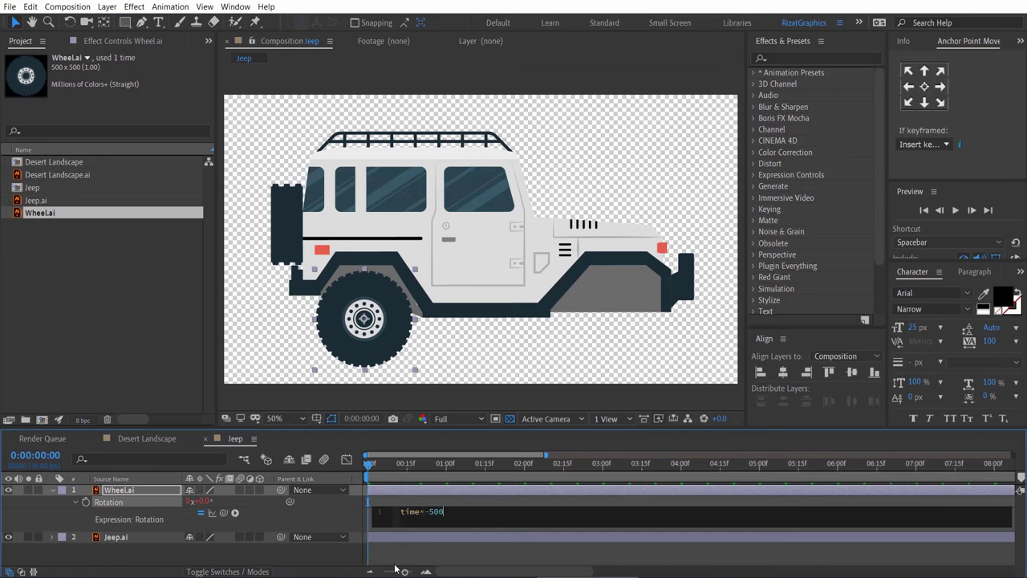
pyautogui.click(392, 558)
pyautogui.press('space')
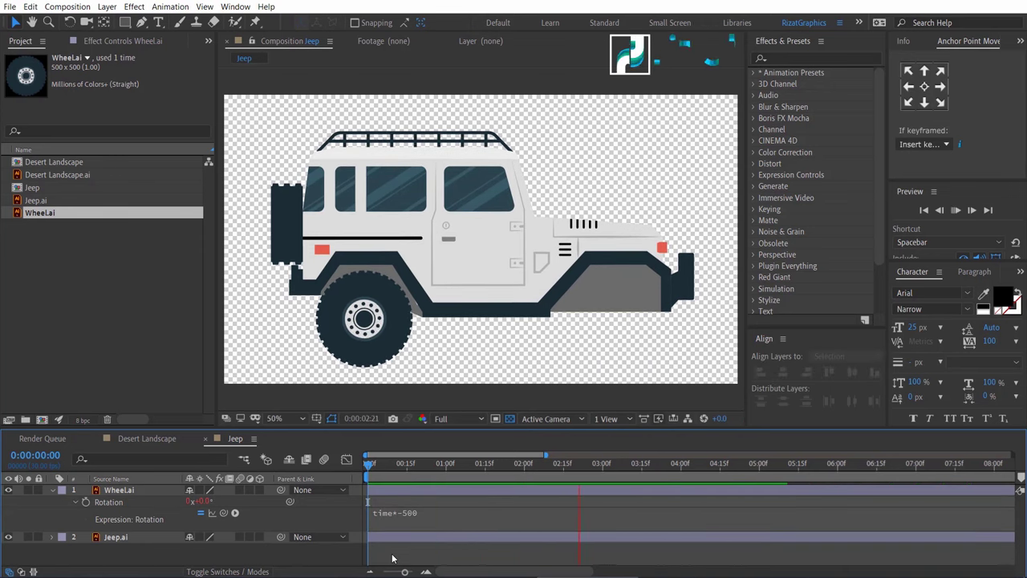
pyautogui.press('space')
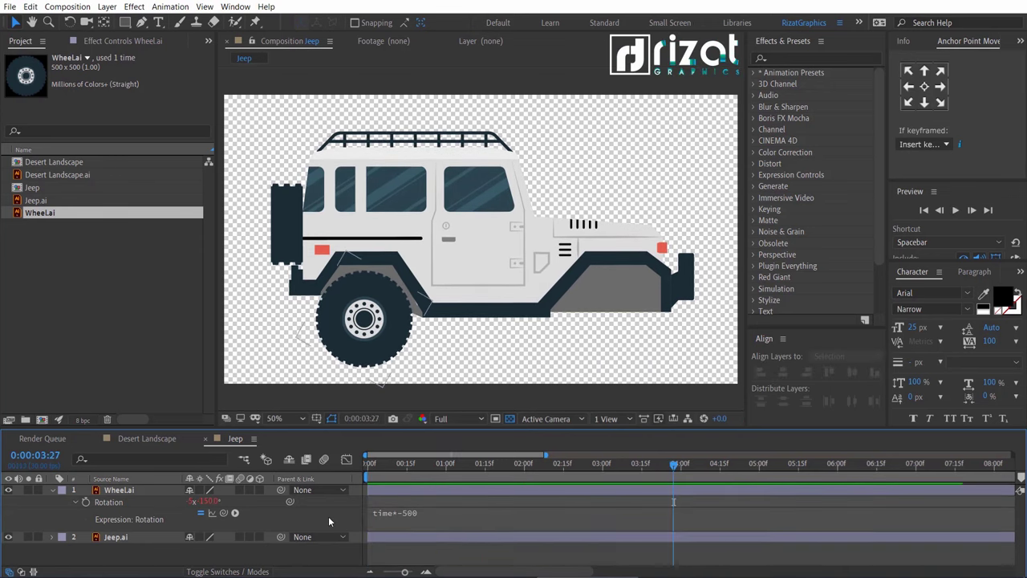
pyautogui.click(51, 489)
pyautogui.click(158, 491)
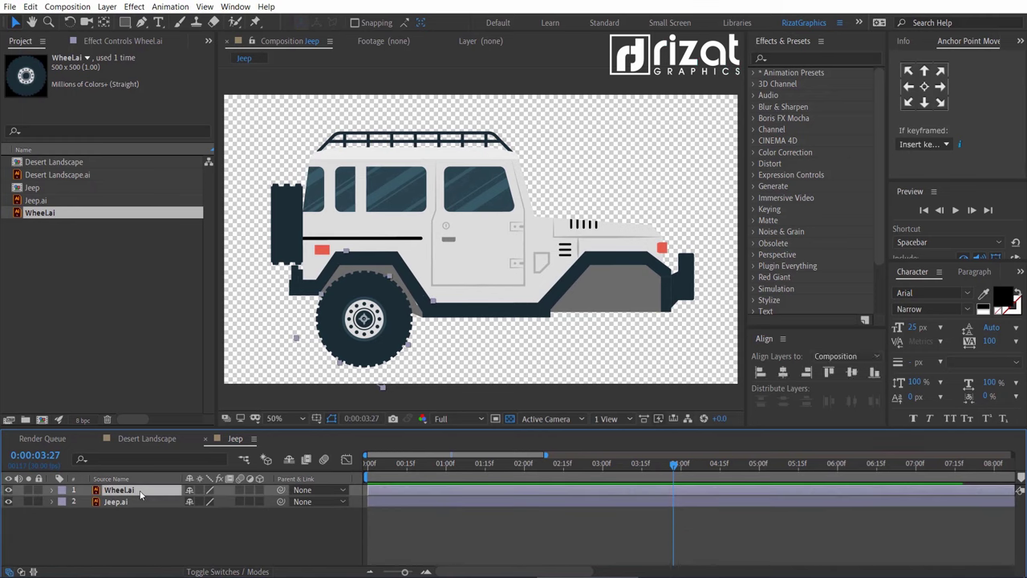
pyautogui.hotkey('ctrl', 'd')
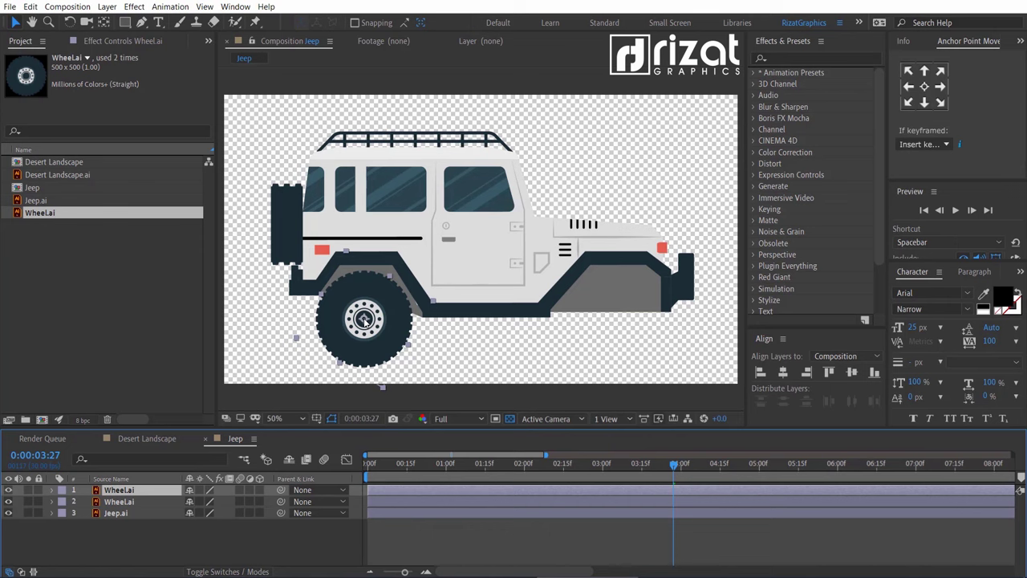
pyautogui.moveTo(398, 331); pyautogui.dragTo(623, 343)
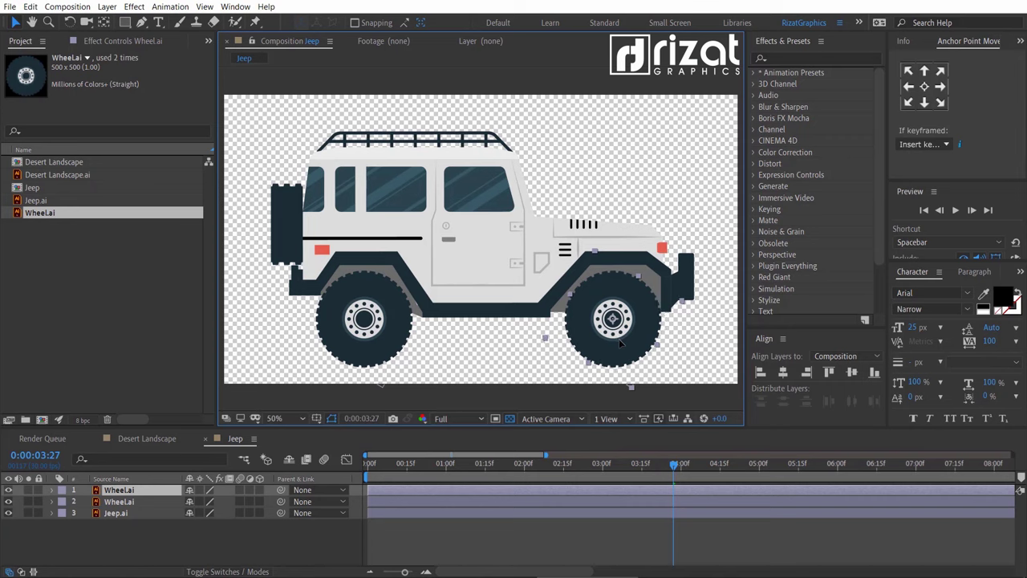
pyautogui.press('Return')
pyautogui.moveTo(412, 473); pyautogui.dragTo(353, 465)
pyautogui.click(955, 210)
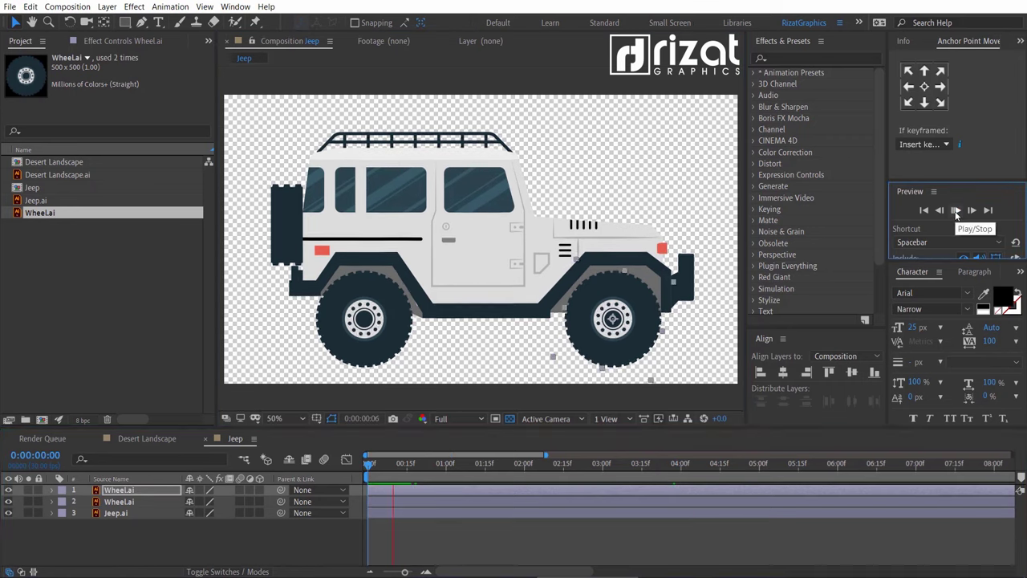
pyautogui.click(796, 537)
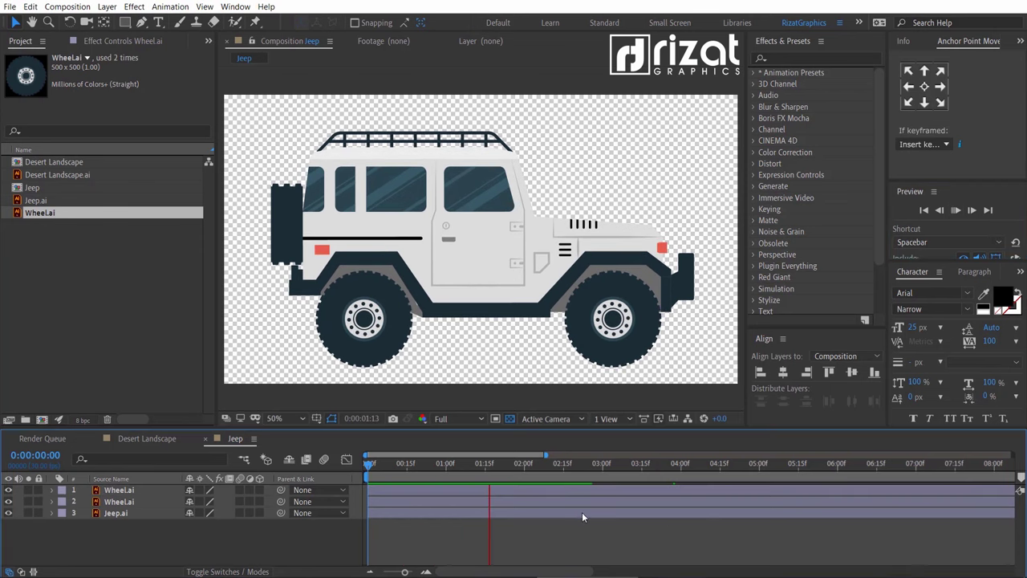
pyautogui.click(365, 468)
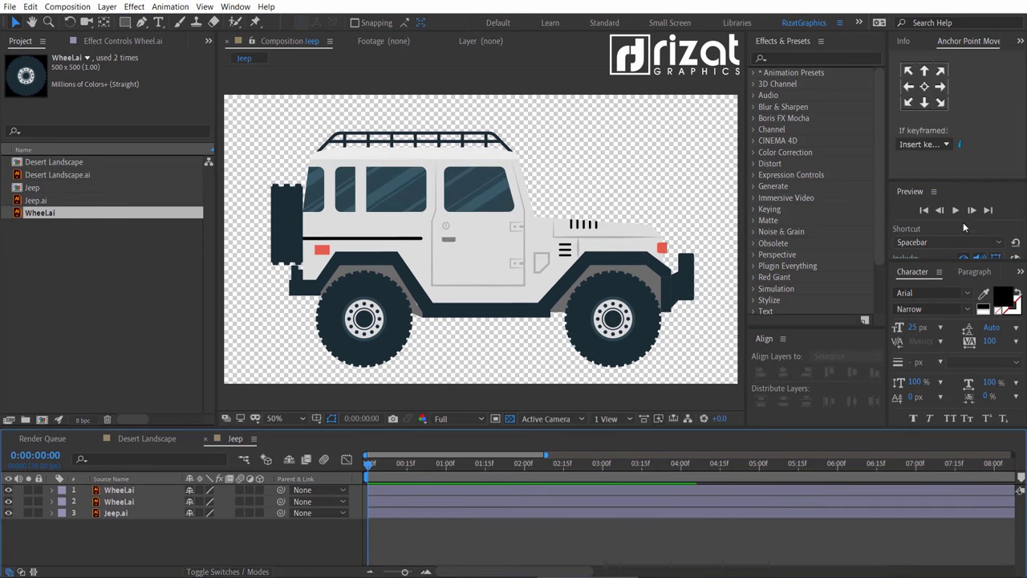
pyautogui.click(955, 211)
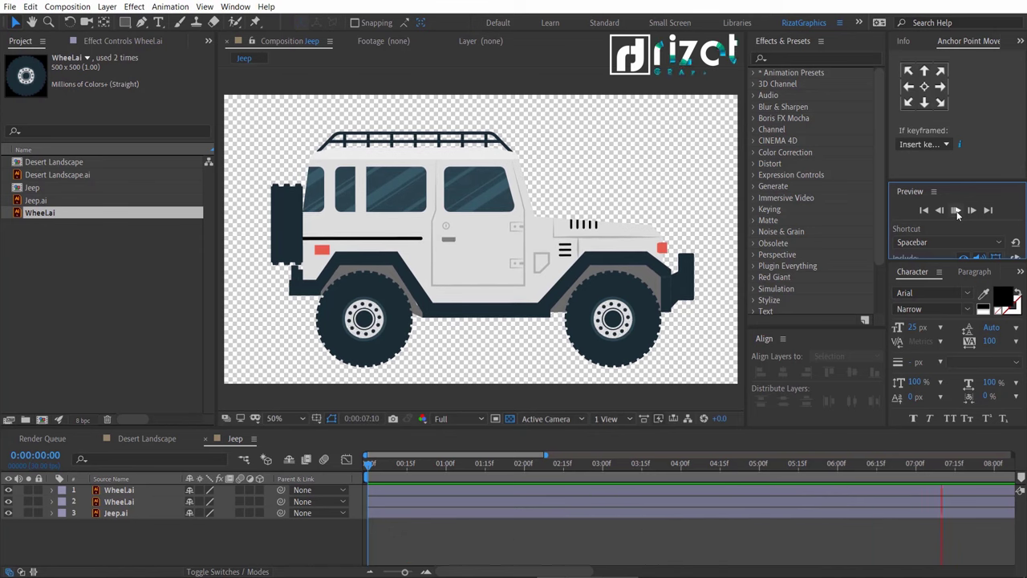
pyautogui.click(250, 535)
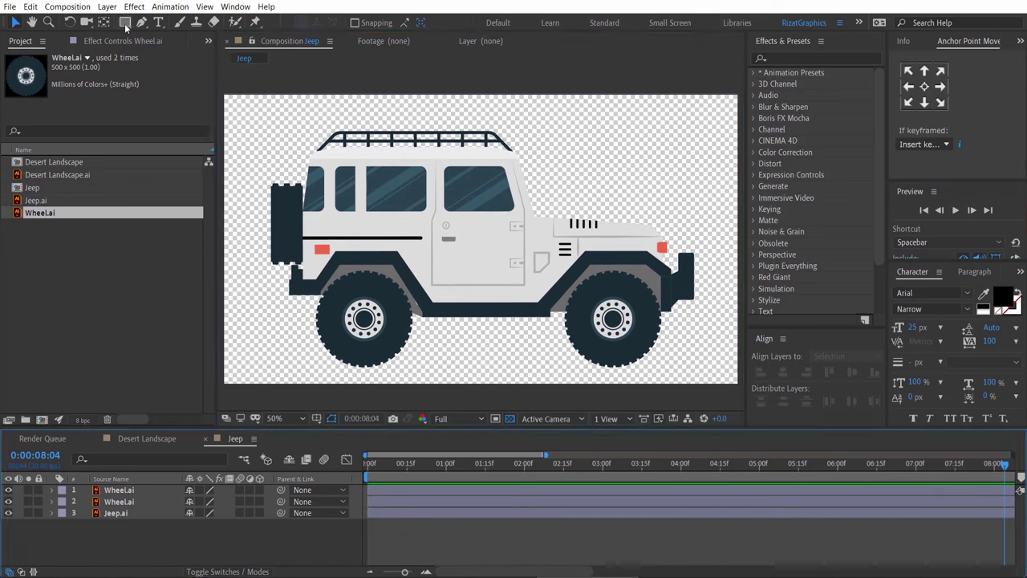
# Draw a black-filled rectangle beneath the jeep's wheels as a shadow
pyautogui.moveTo(125, 24); pyautogui.dragTo(152, 26)
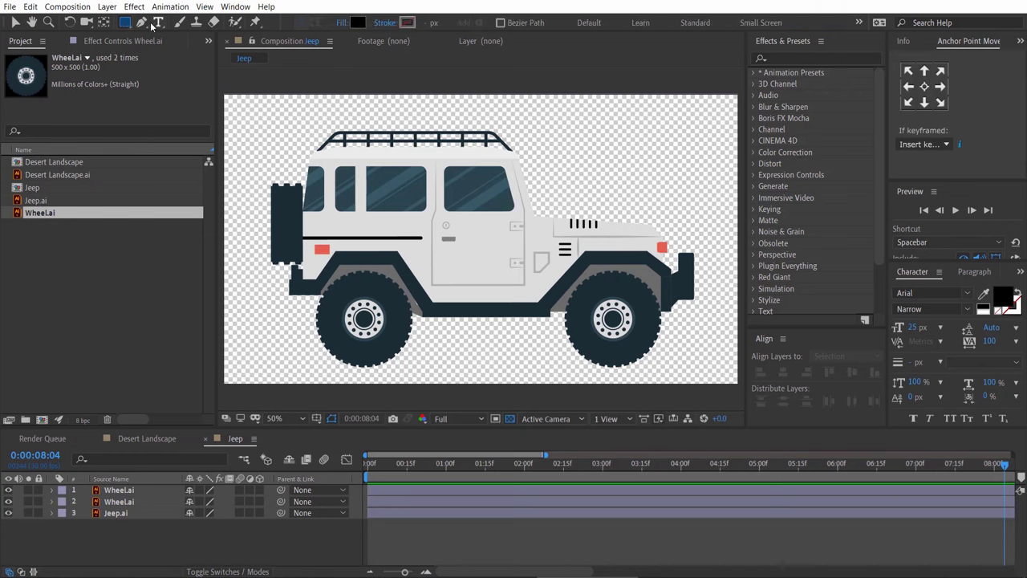
pyautogui.click(358, 23)
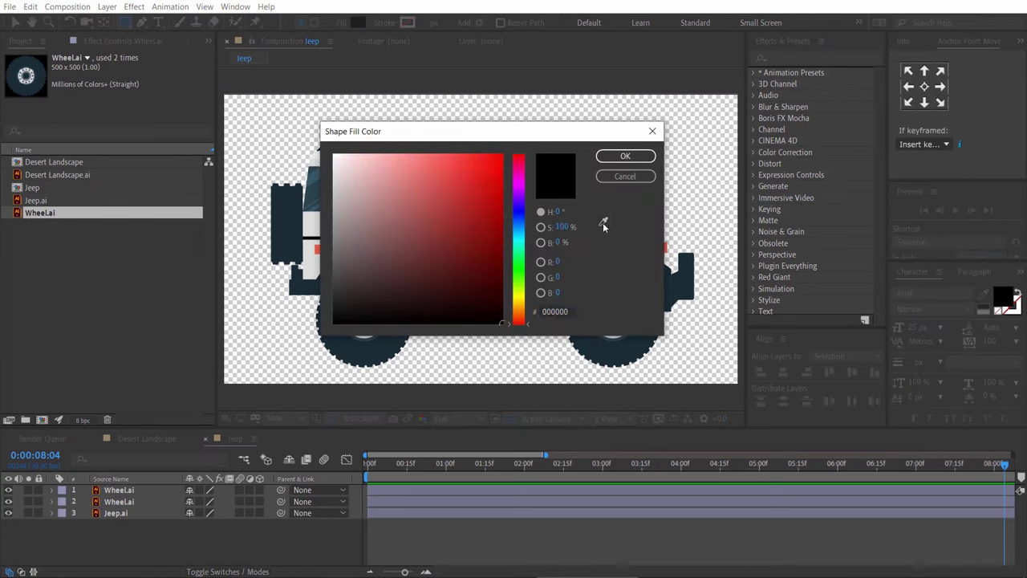
pyautogui.click(626, 157)
pyautogui.moveTo(279, 322); pyautogui.dragTo(683, 369)
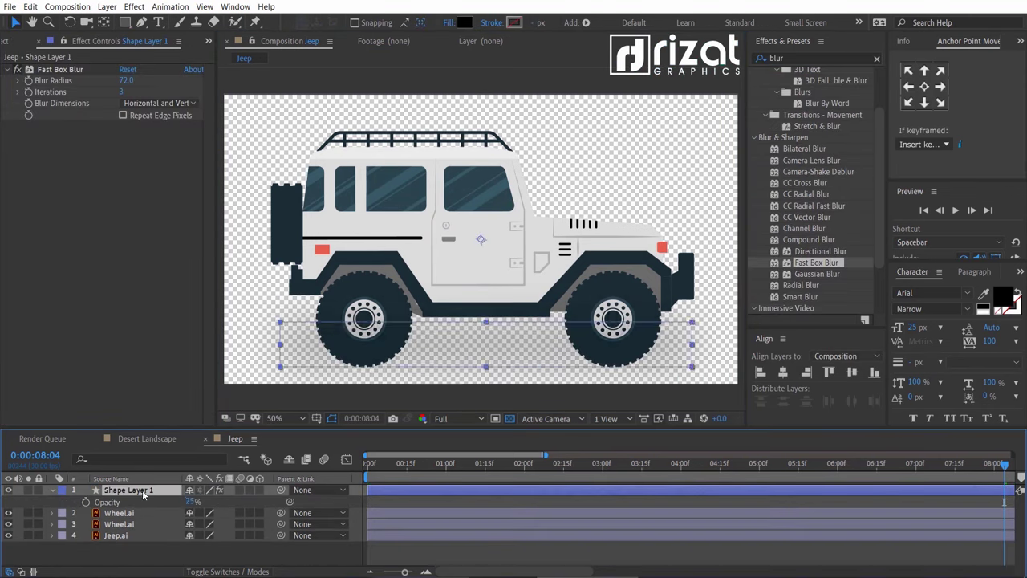
# Move the shadow layer below the jeep layers and return to the Desert Landscape comp
pyautogui.moveTo(142, 490); pyautogui.dragTo(128, 543)
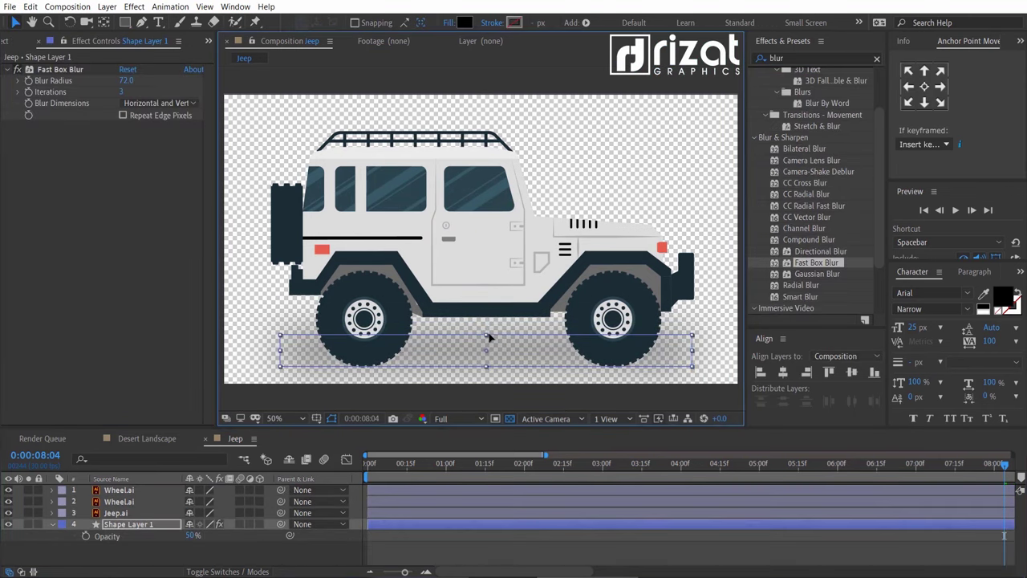
pyautogui.click(124, 557)
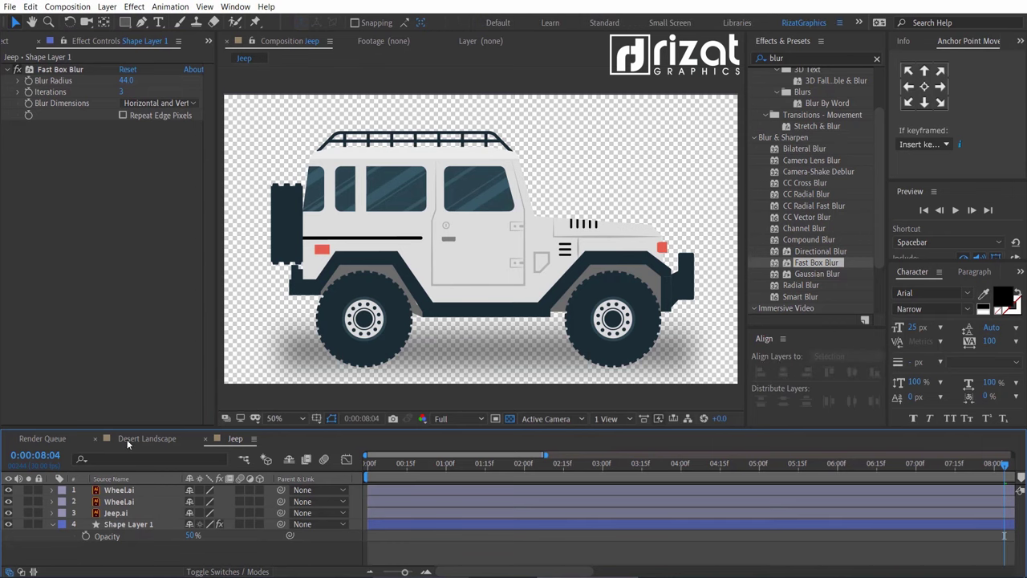
pyautogui.click(127, 439)
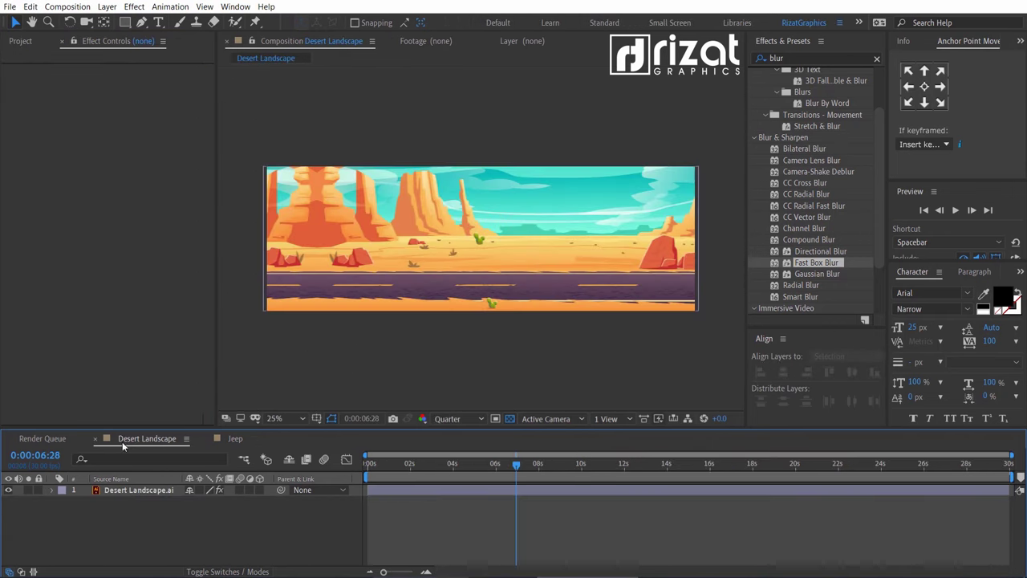
# Open the Jeep composition from the project list
pyautogui.click(21, 41)
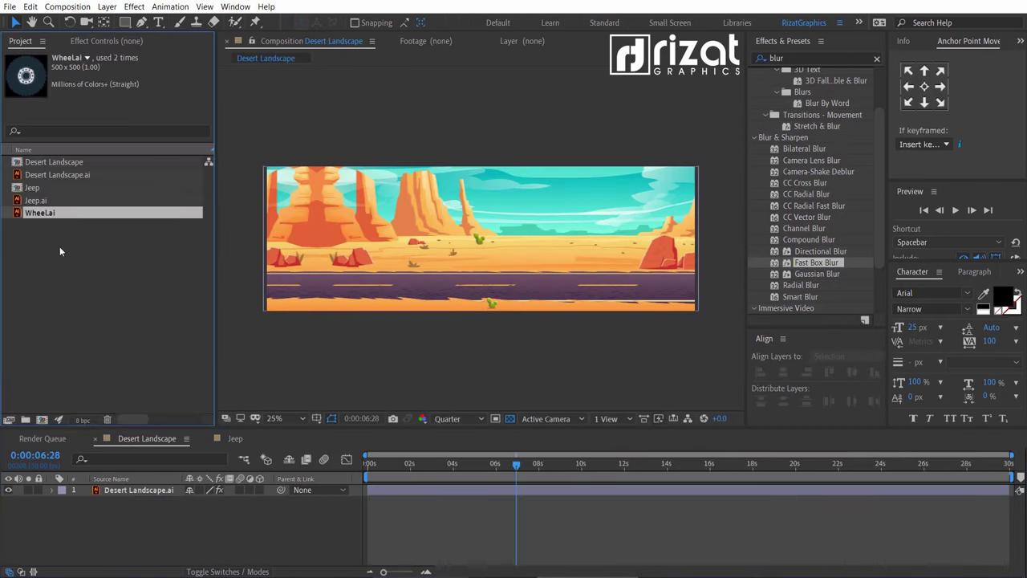
pyautogui.doubleClick(32, 187)
pyautogui.click(35, 399)
# Create a 1920×1080, 30 fps, 0:00:30:00 comp named Car moving animation
pyautogui.click(42, 420)
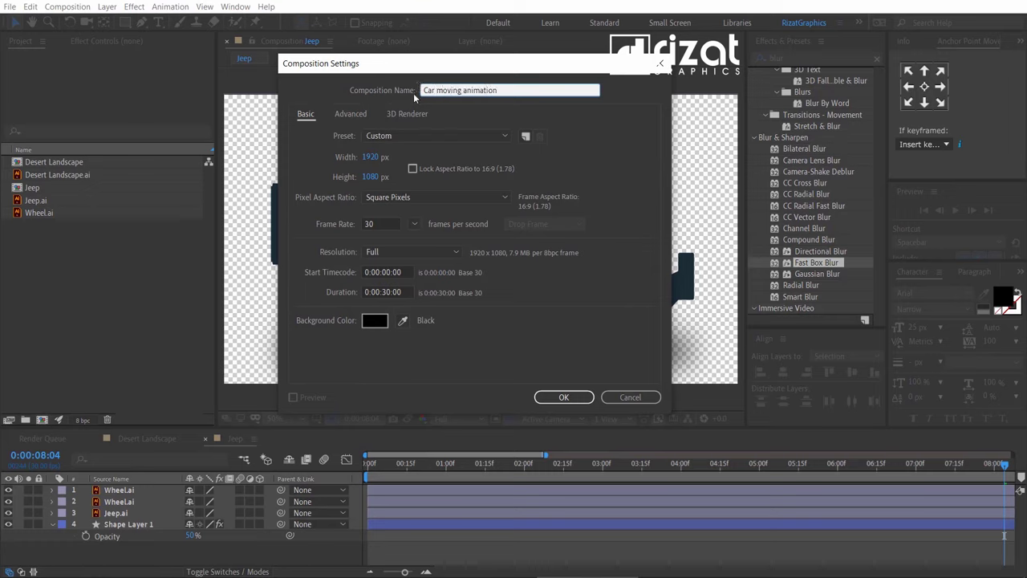
pyautogui.click(372, 158)
pyautogui.click(374, 178)
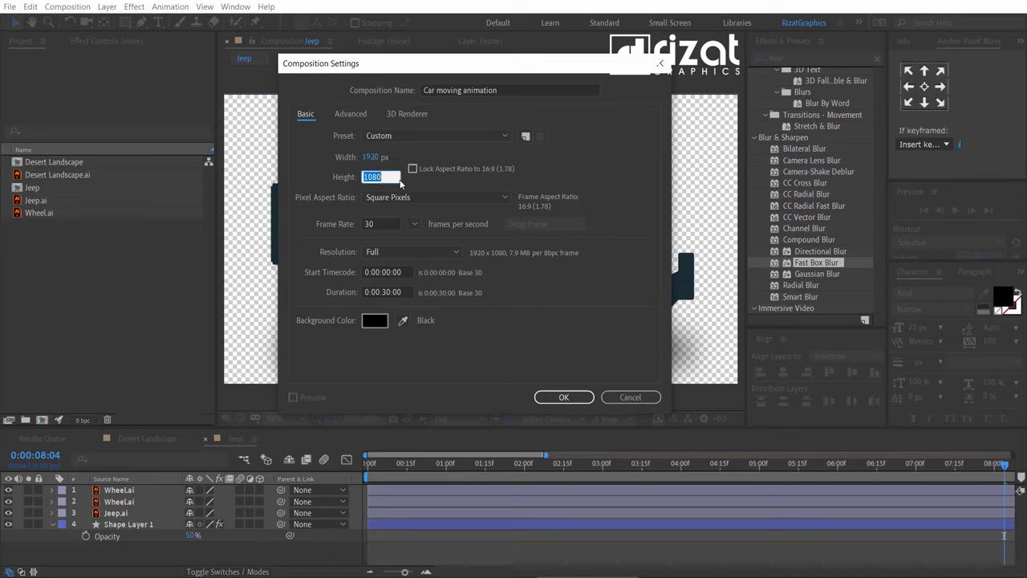
pyautogui.click(369, 223)
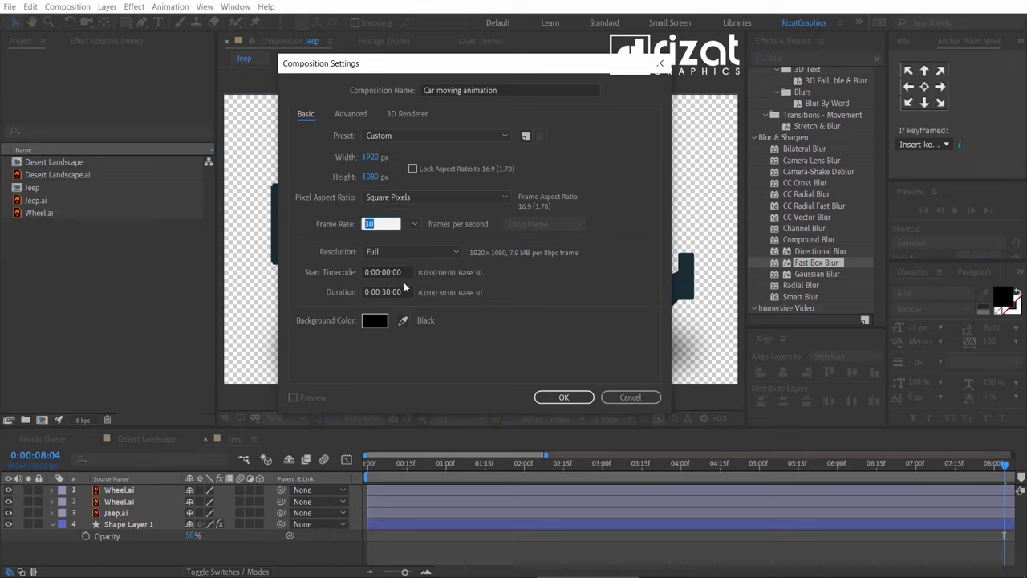
pyautogui.click(387, 292)
pyautogui.click(562, 397)
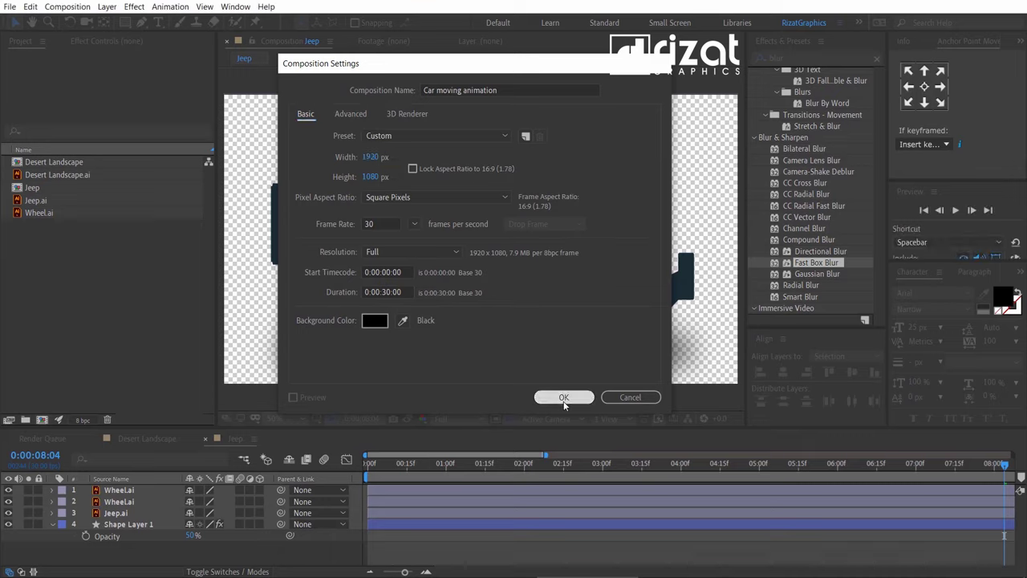
# Add the Desert Landscape comp as the background layer and shift it right
pyautogui.click(158, 323)
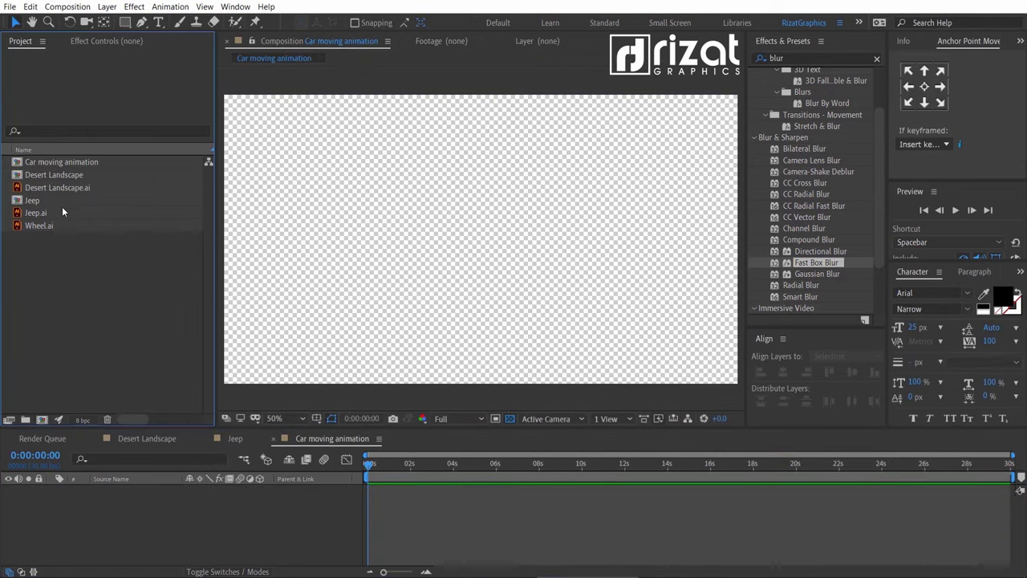
pyautogui.click(32, 175)
pyautogui.moveTo(51, 175); pyautogui.dragTo(116, 490)
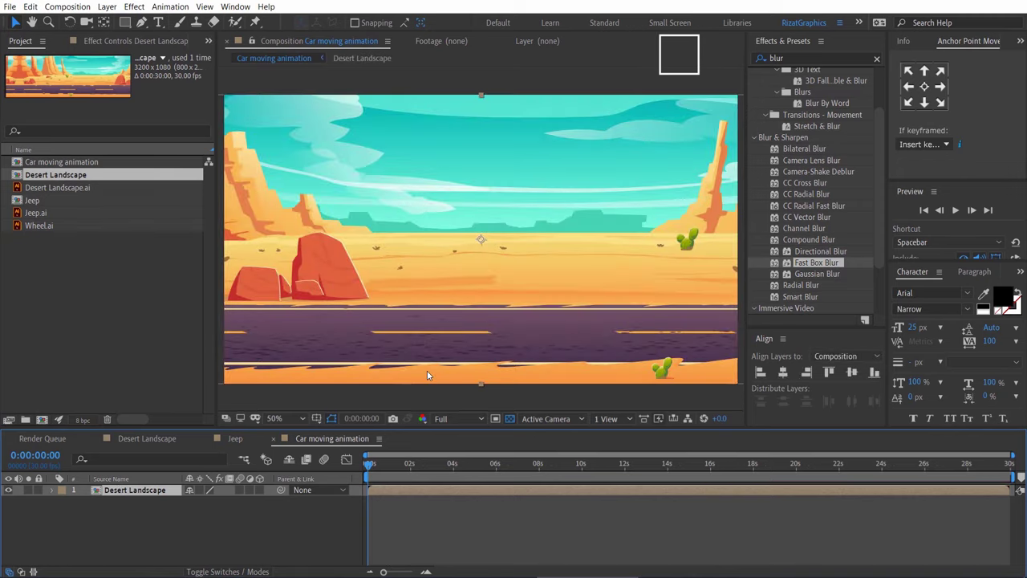
pyautogui.press(',')
pyautogui.moveTo(392, 289); pyautogui.dragTo(477, 294)
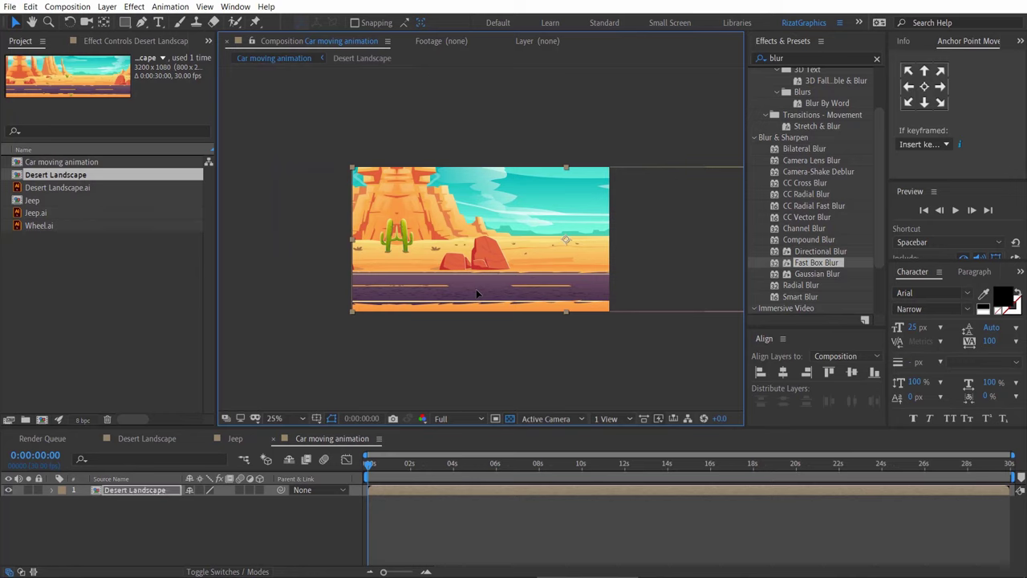
# Add the Jeep comp above it at 50% scale and lower it onto the road
pyautogui.click(30, 204)
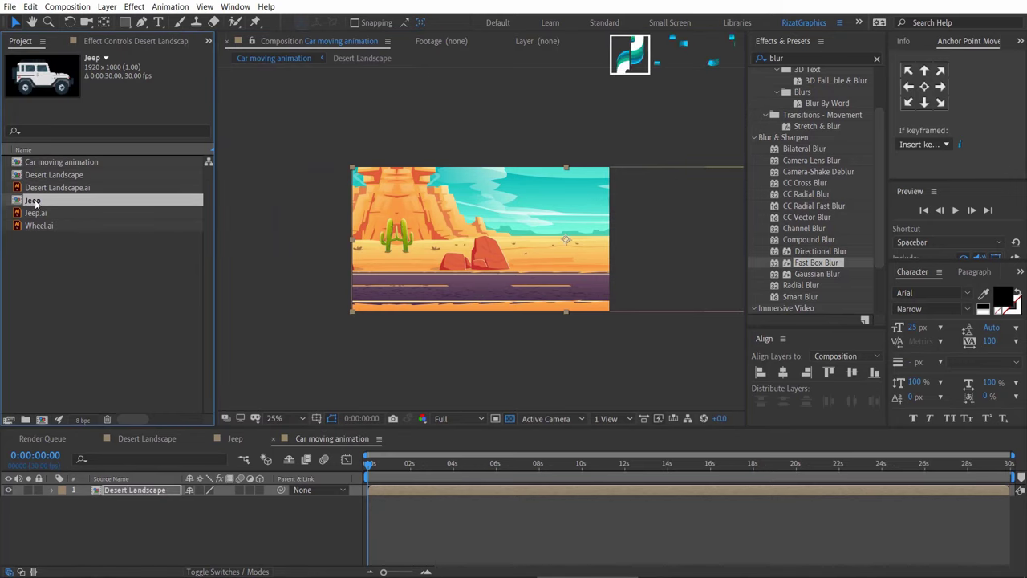
pyautogui.moveTo(29, 204); pyautogui.dragTo(71, 491)
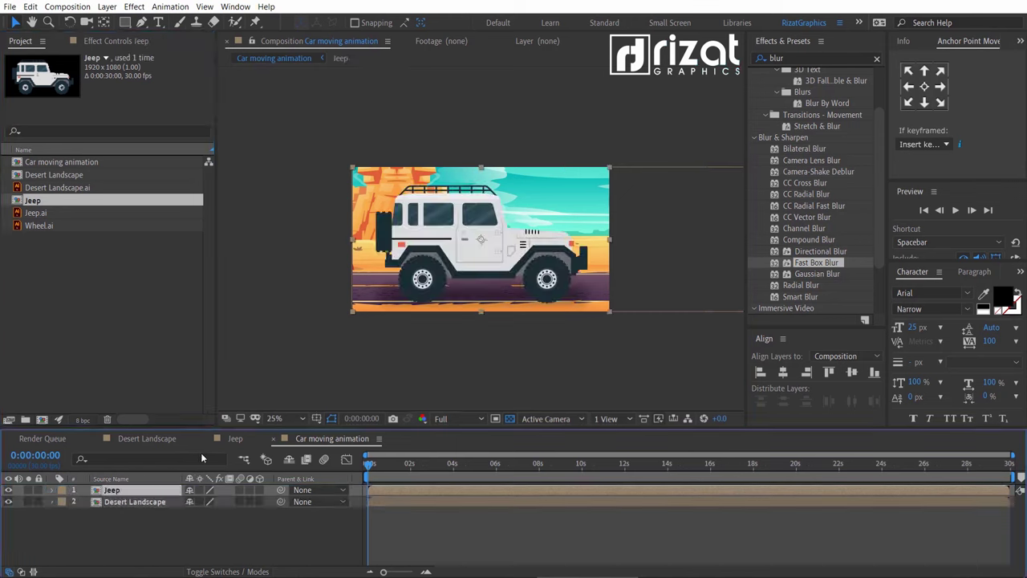
pyautogui.press('s')
pyautogui.click(207, 501)
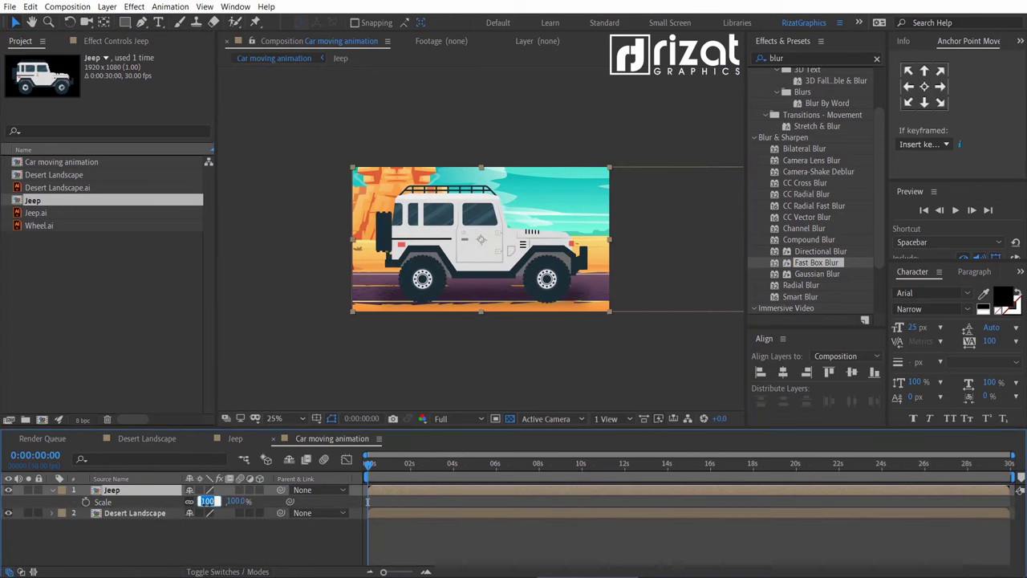
pyautogui.write('50')
pyautogui.press('Return')
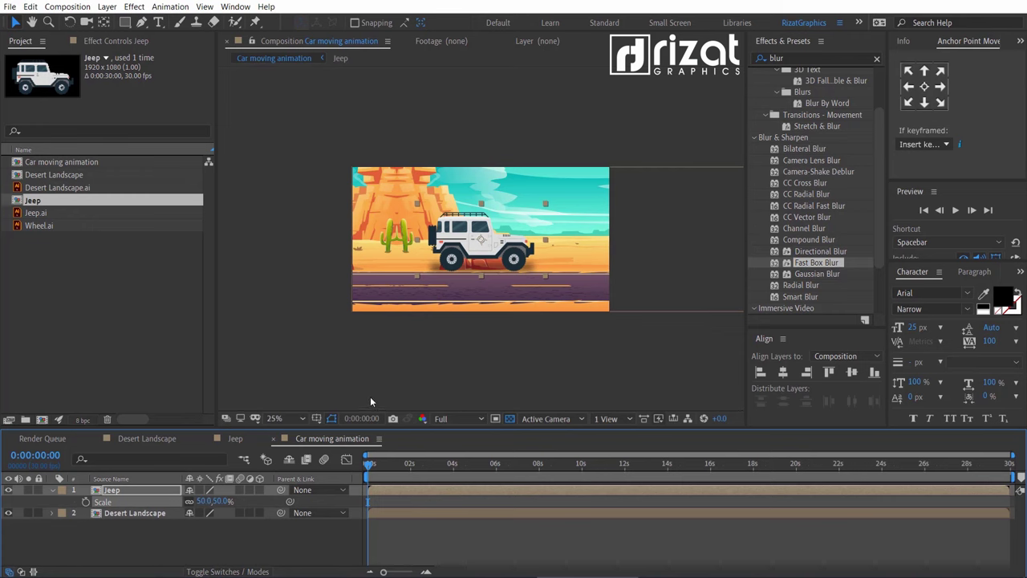
pyautogui.press('.')
pyautogui.moveTo(450, 261); pyautogui.dragTo(447, 311)
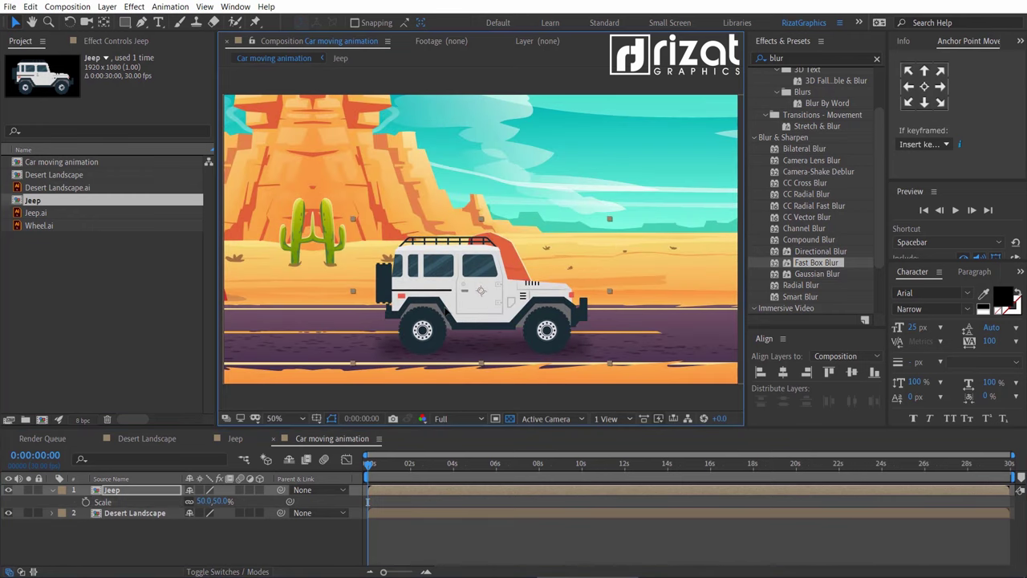
# Set the preview resolution to Quarter and play the jeep driving across the desert
pyautogui.press('space')
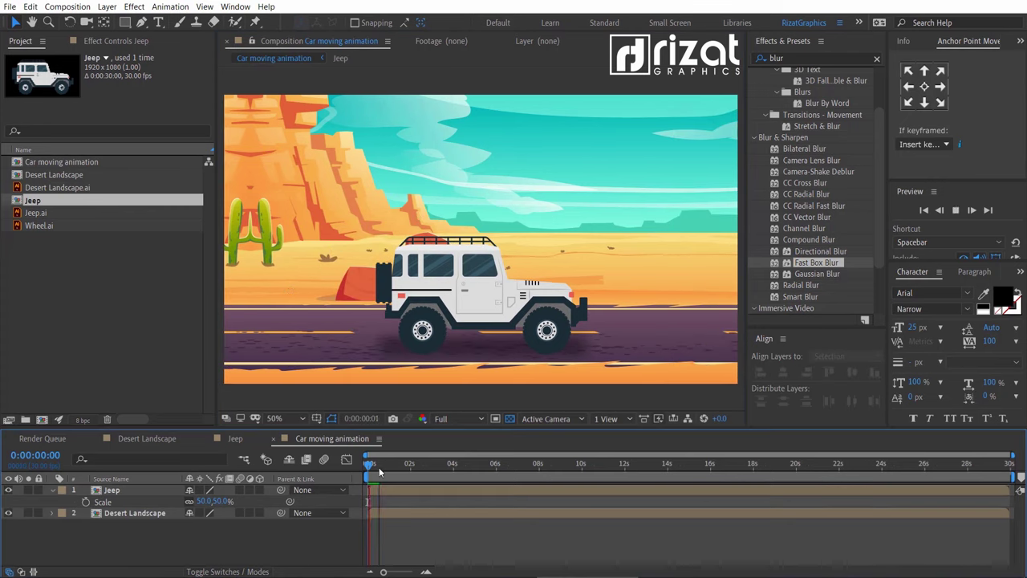
pyautogui.press('space')
pyautogui.click(446, 419)
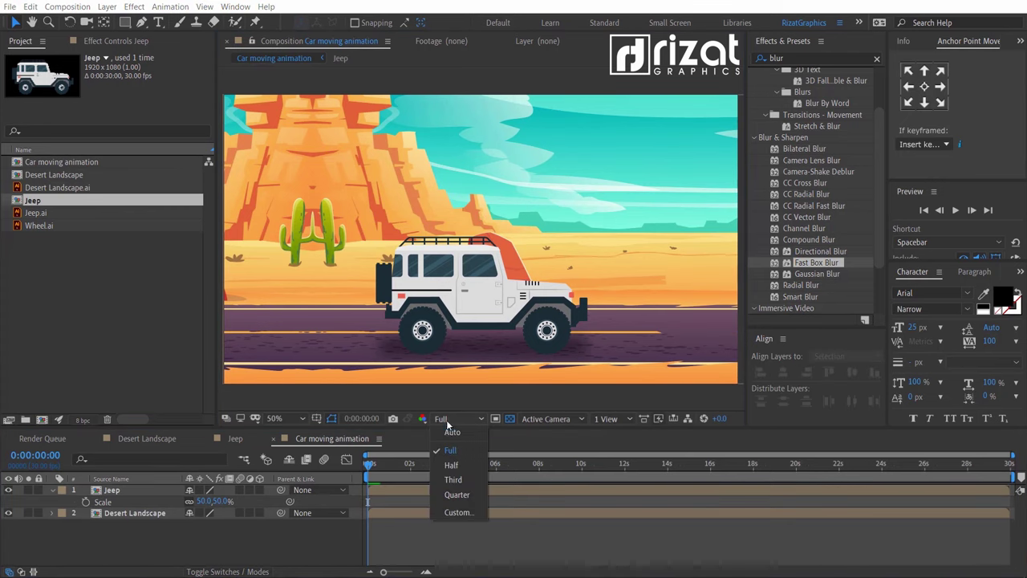
pyautogui.click(451, 495)
pyautogui.click(956, 210)
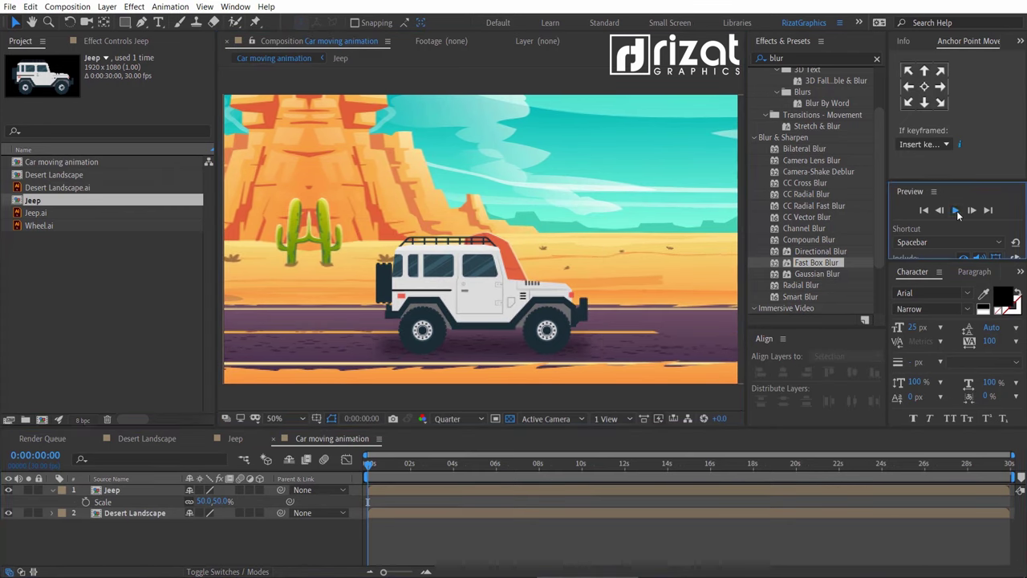